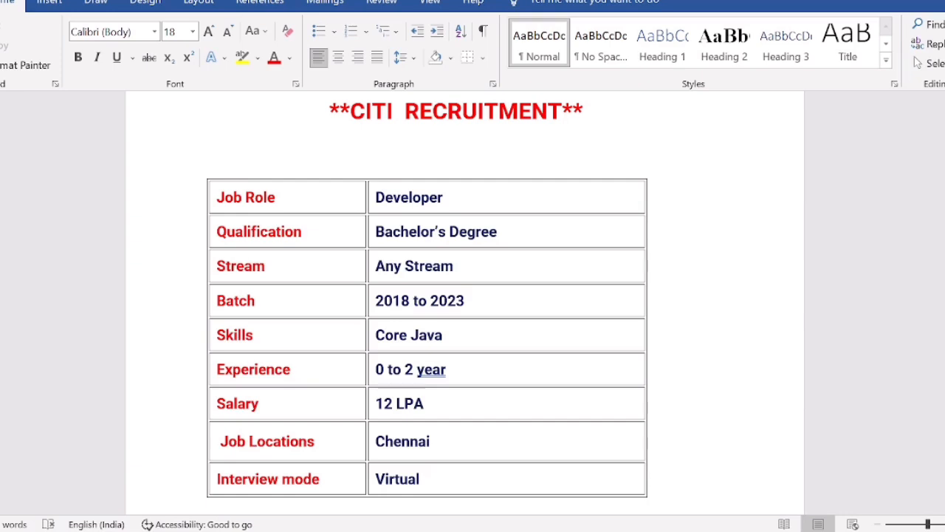
- Review the Citi recruitment table in the document and open the job posting from the apply link below it
scroll(427, 295, down, 2)
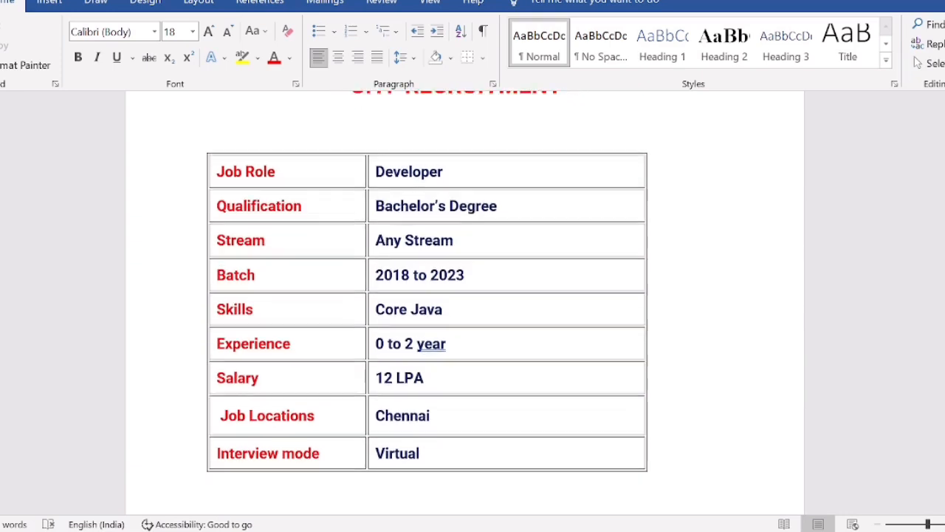
scroll(427, 295, down, 2)
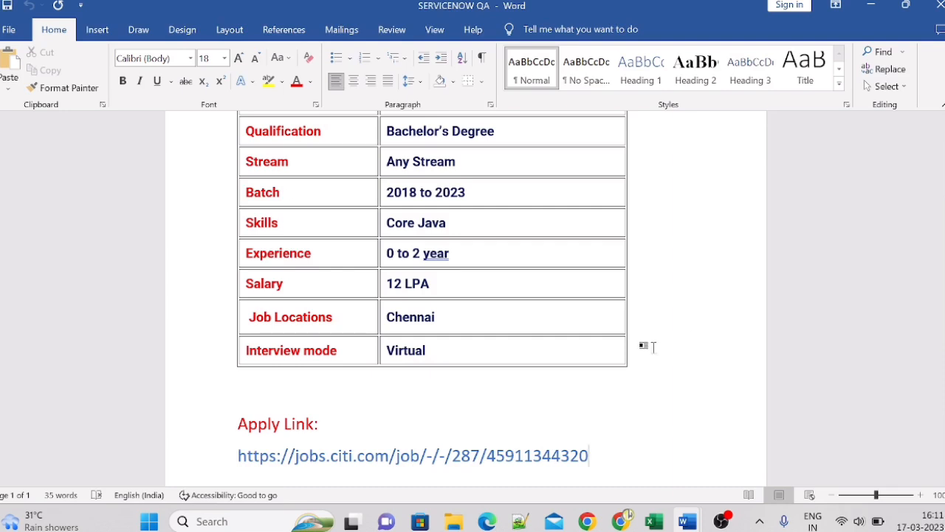
click(238, 397)
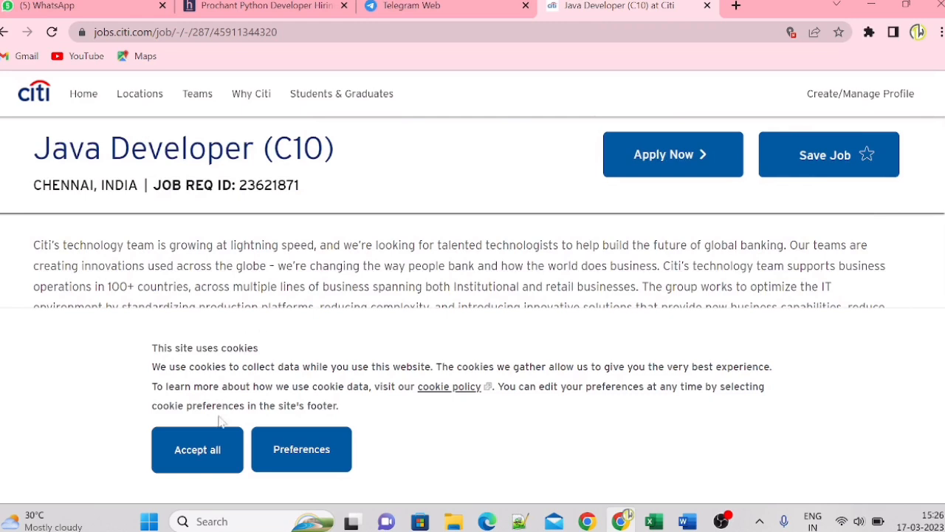
- Accept all cookies on the Java Developer (C10) posting, skim the overview and start applying for the job
click(213, 450)
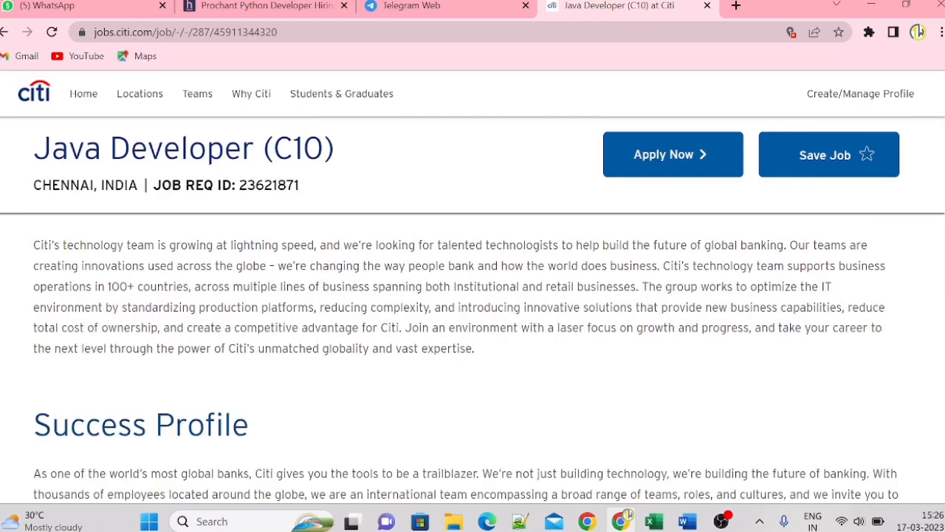
scroll(473, 310, down, 7)
scroll(473, 310, up, 12)
scroll(472, 310, down, 3)
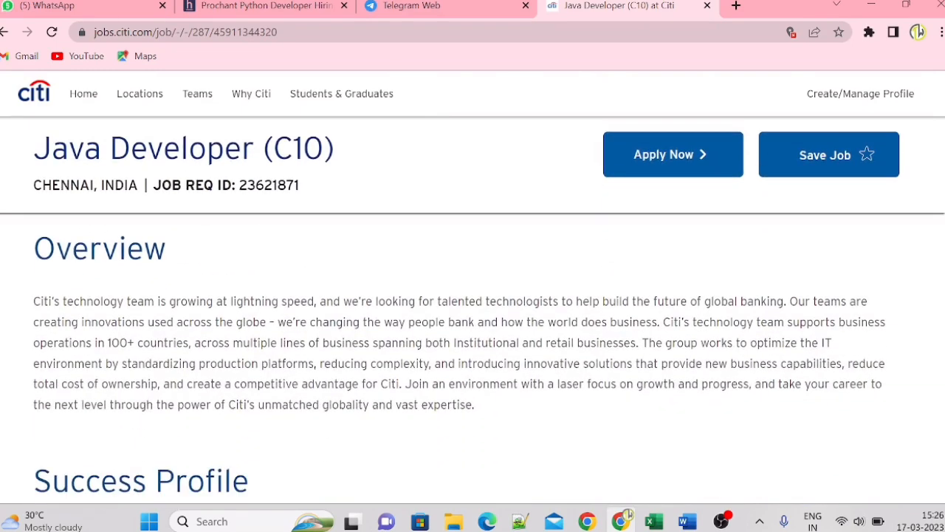
click(705, 161)
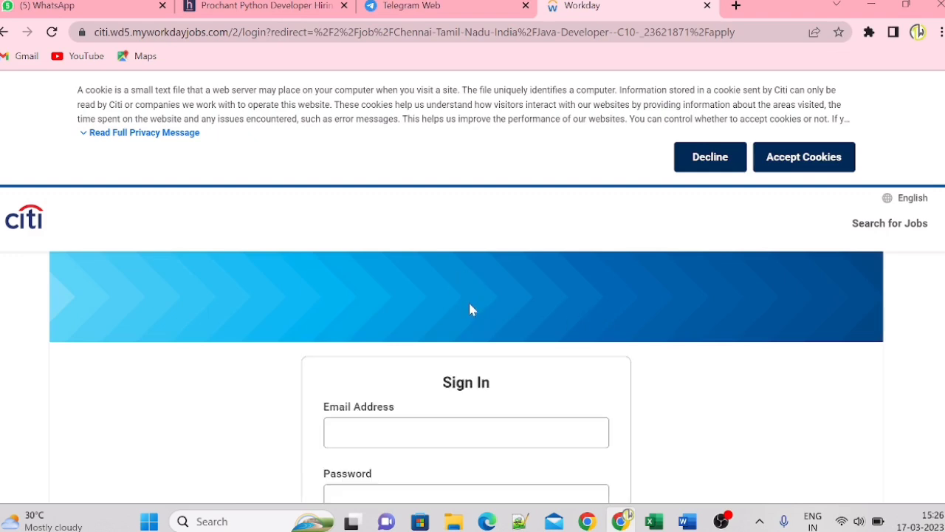
- Open the account creation form and enter the applicant's e-mail address
scroll(467, 295, down, 3)
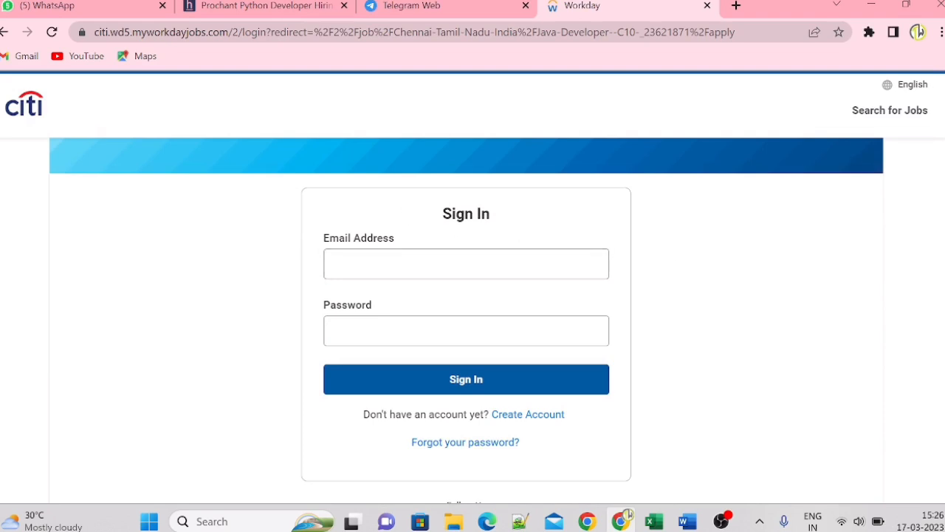
click(528, 414)
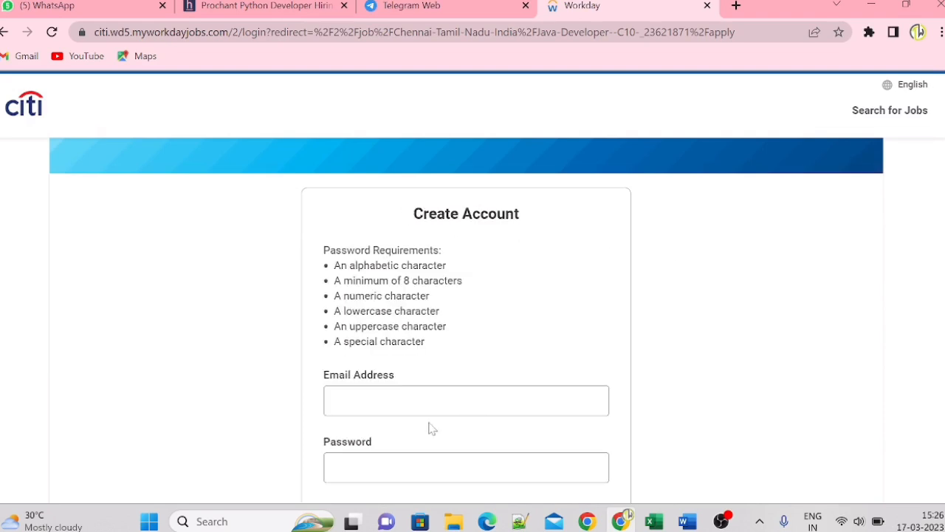
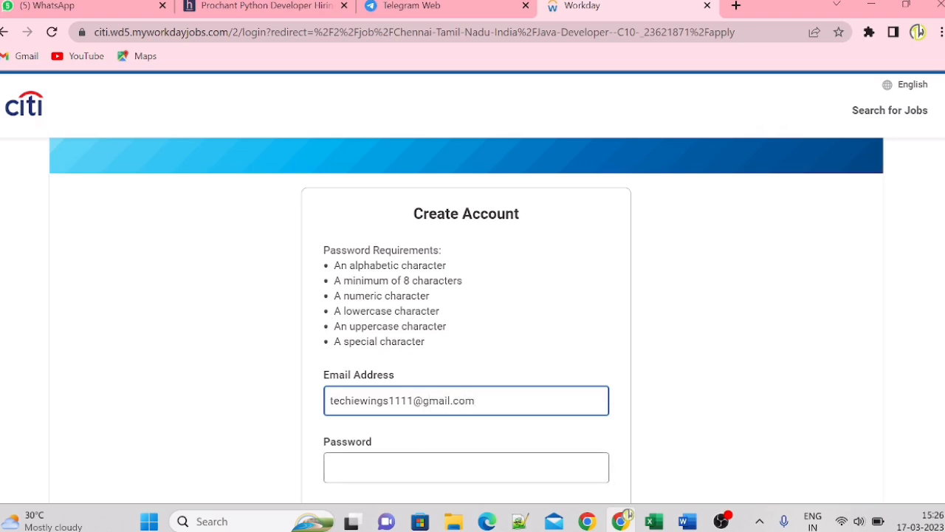
- Enter and verify the new account password to create the account, and refuse to have the browser save it
key(Tab)
text(•)
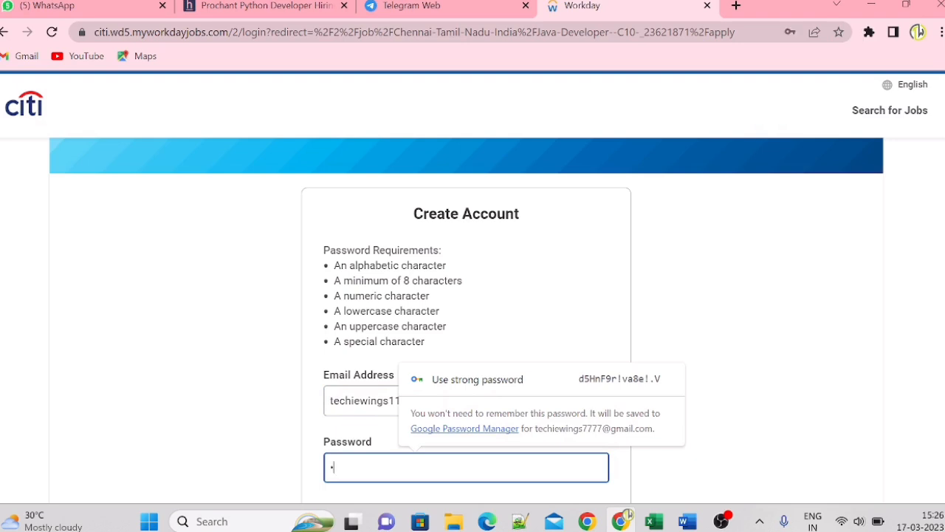
text(••••••••)
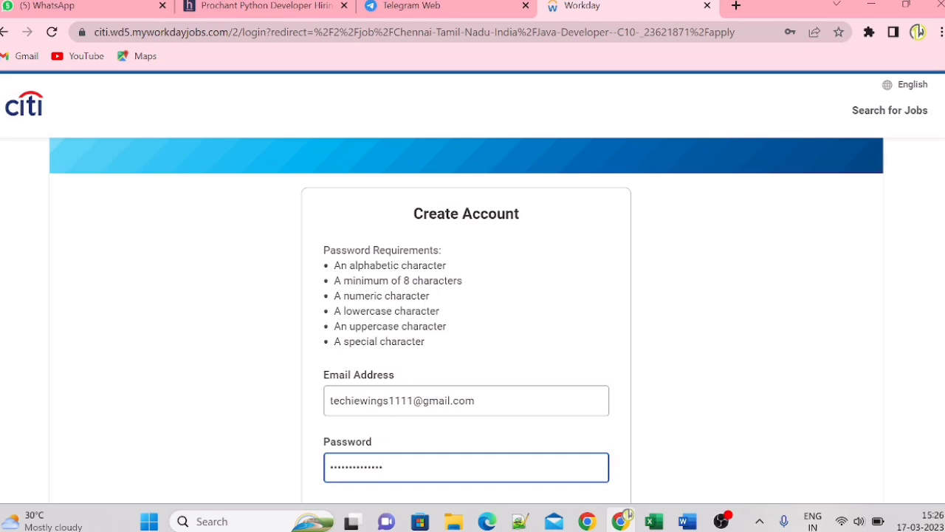
scroll(447, 371, down, 2)
click(428, 376)
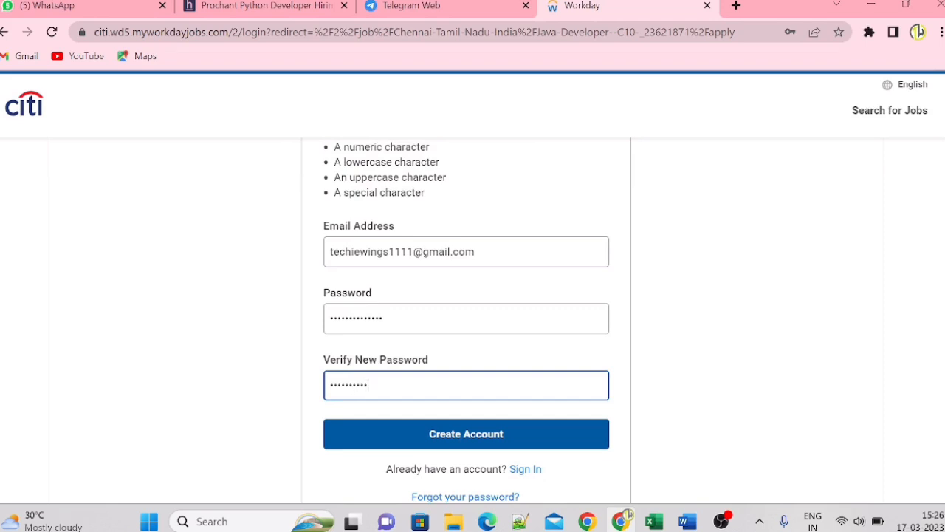
click(442, 435)
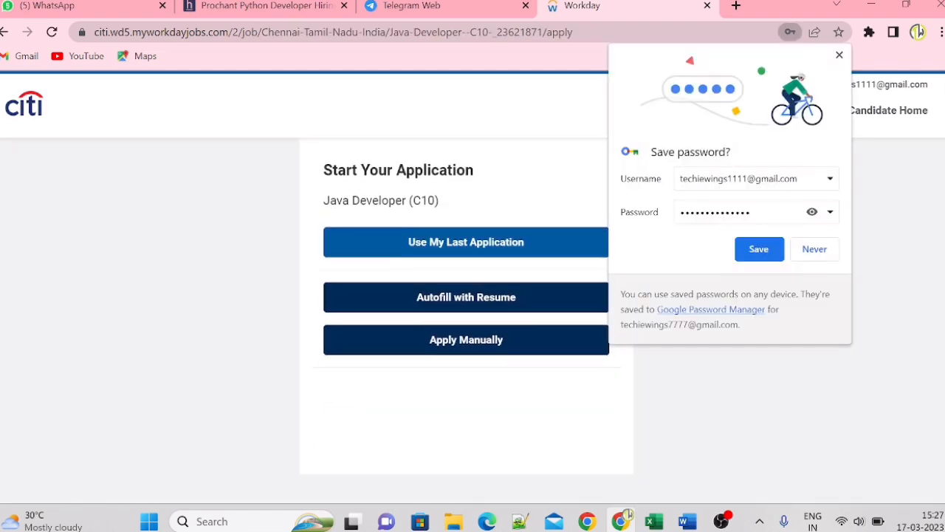
click(813, 249)
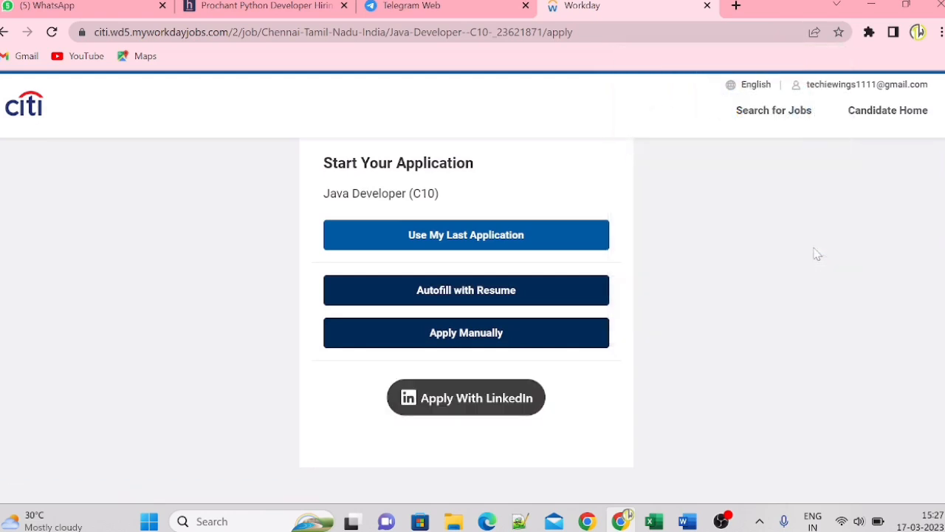
- Choose to autofill the application with a resume, upload the applicant's resume document from the Desktop and continue
click(495, 295)
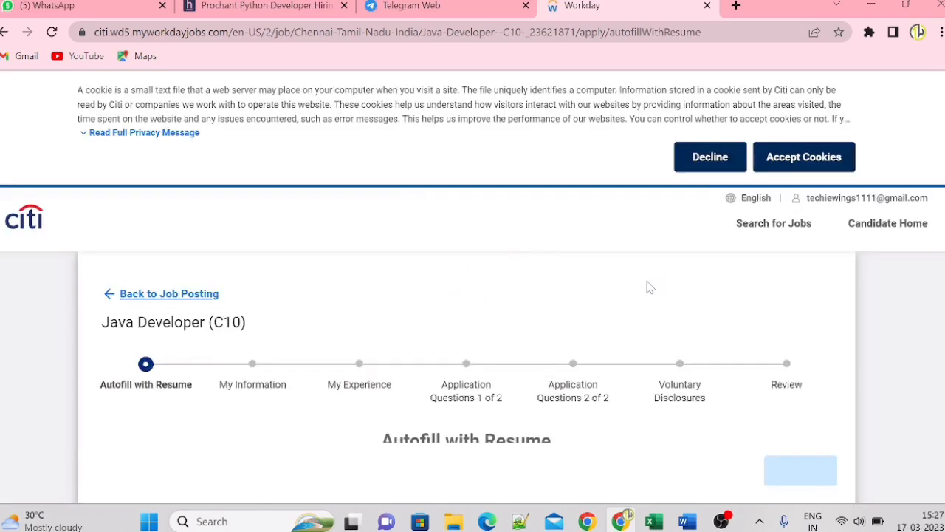
scroll(651, 287, down, 2)
scroll(472, 296, up, 2)
scroll(473, 295, down, 4)
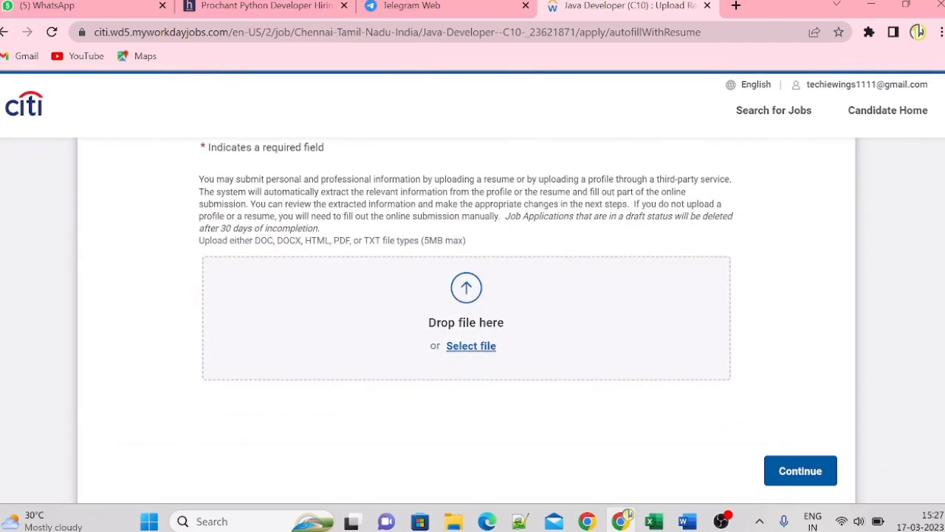
click(483, 306)
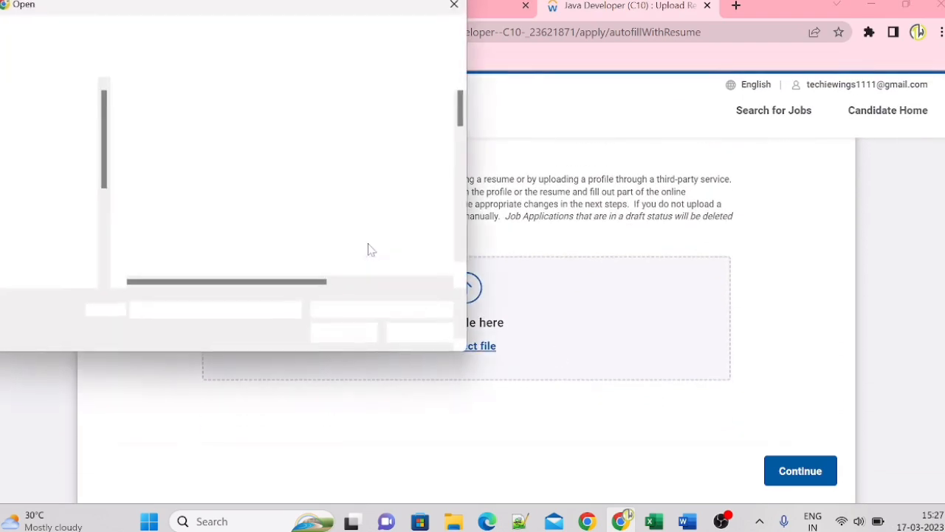
scroll(461, 110, down, 2)
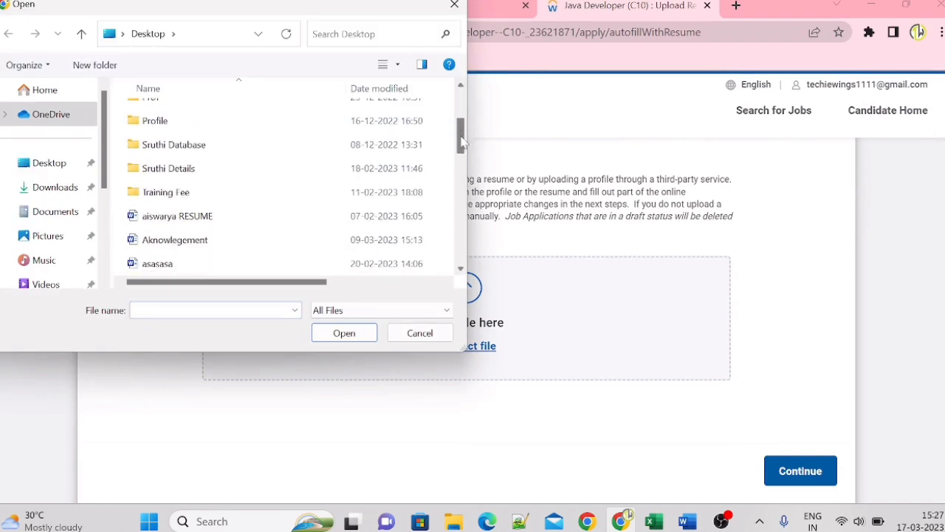
click(329, 191)
click(343, 333)
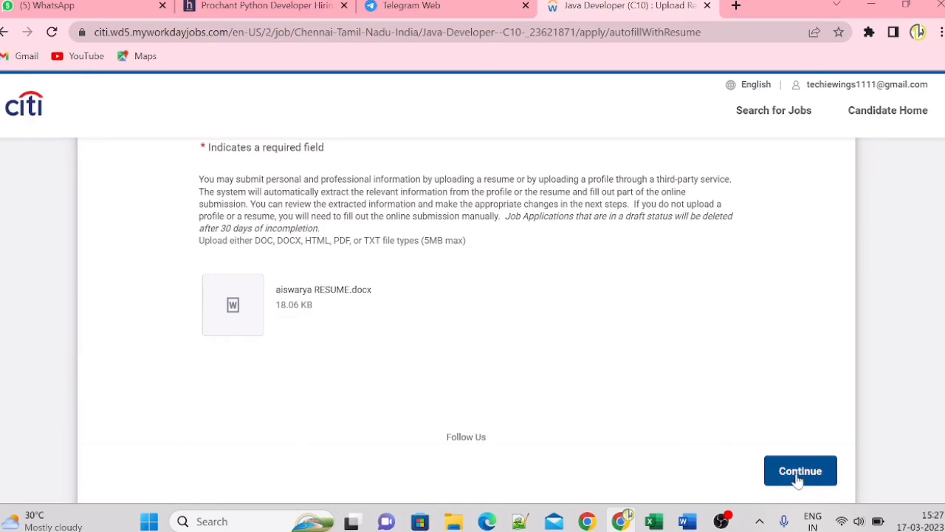
click(797, 474)
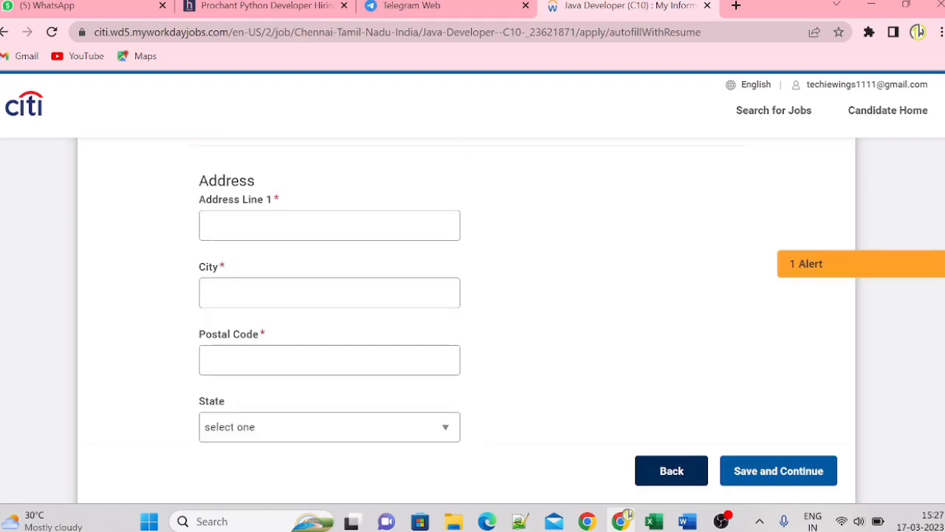
- Set how the applicant heard about Citi to 1111 Job Board - Job Boards and answer No to previous Citi employment
scroll(941, 178, up, 10)
scroll(942, 178, down, 2)
scroll(941, 178, down, 1)
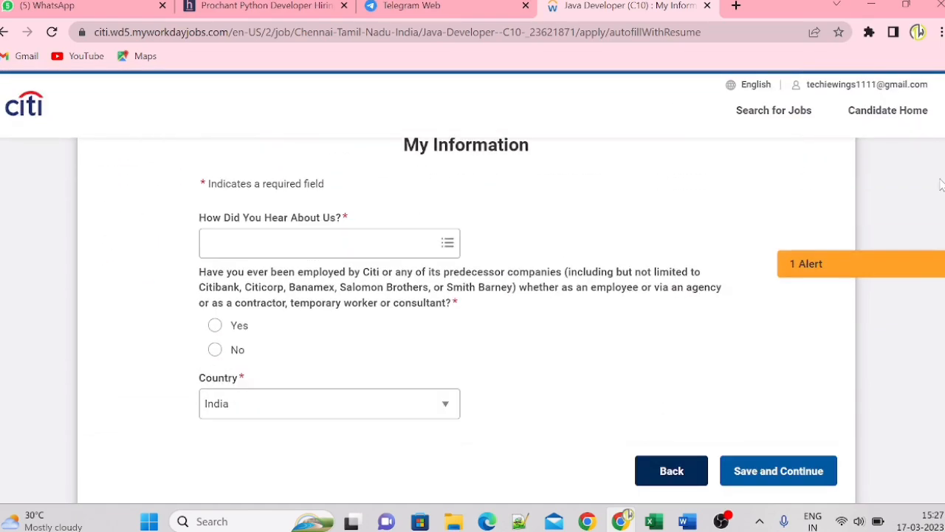
click(274, 244)
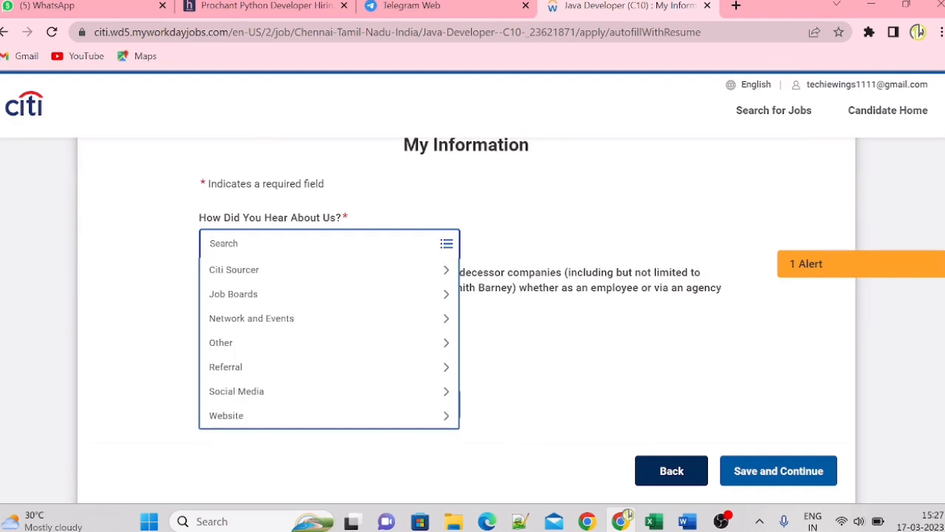
click(249, 294)
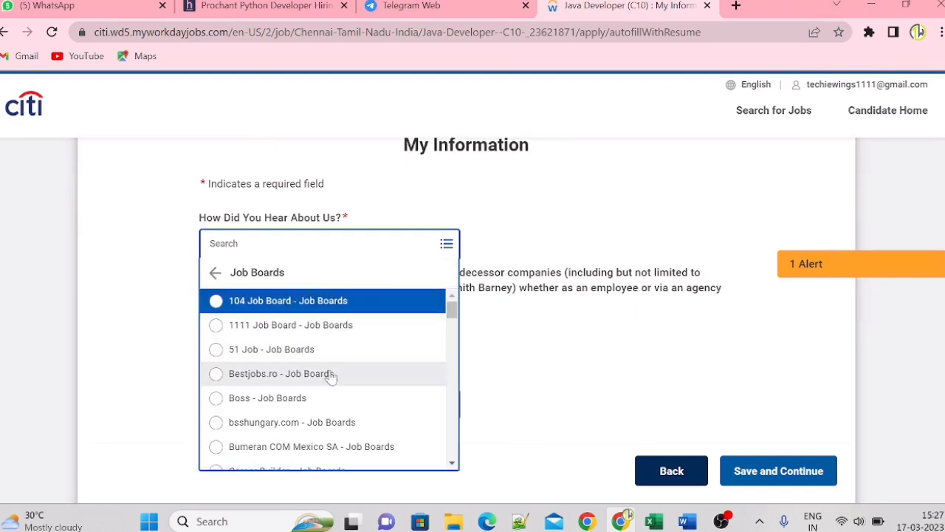
click(311, 328)
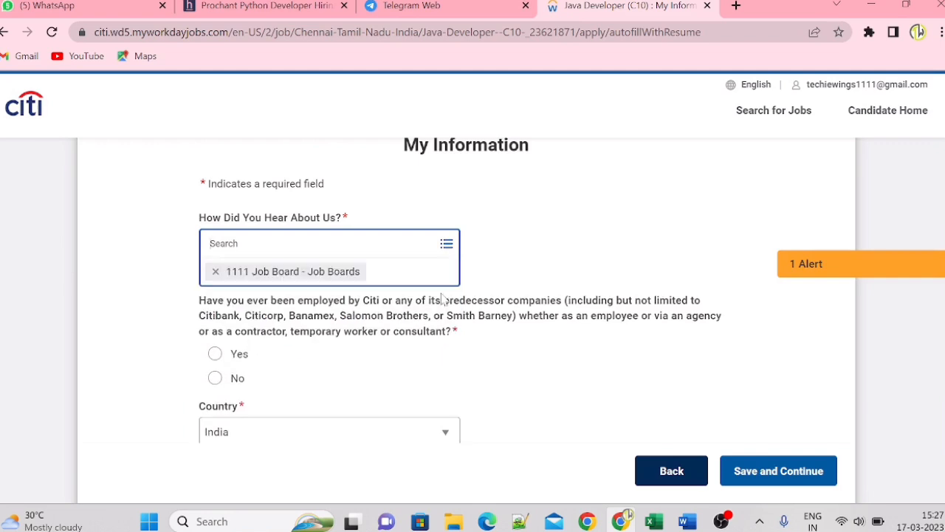
click(215, 378)
click(215, 349)
scroll(465, 296, down, 3)
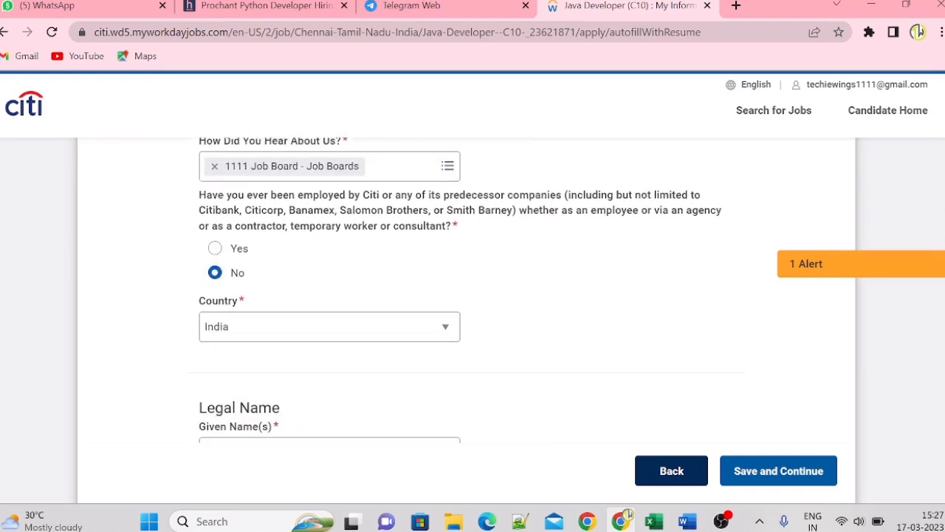
- Fill in the applicant's given name and family name under Legal Name
scroll(466, 296, up, 1)
click(295, 357)
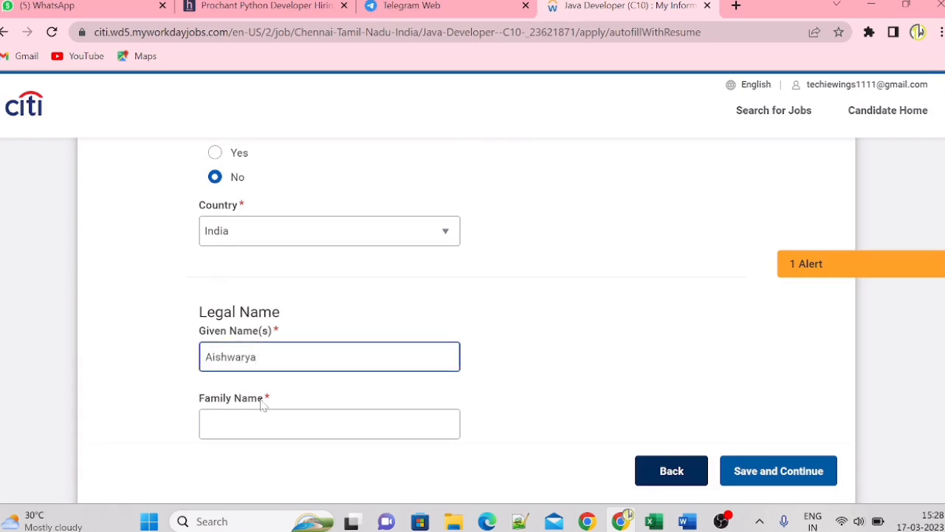
click(244, 424)
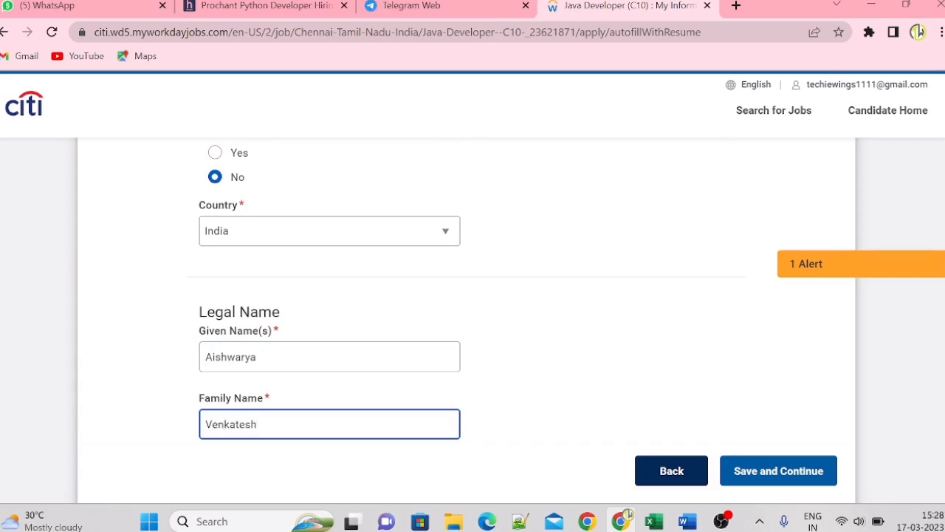
- Enter the applicant's street address in Address Line 1
scroll(309, 299, down, 3)
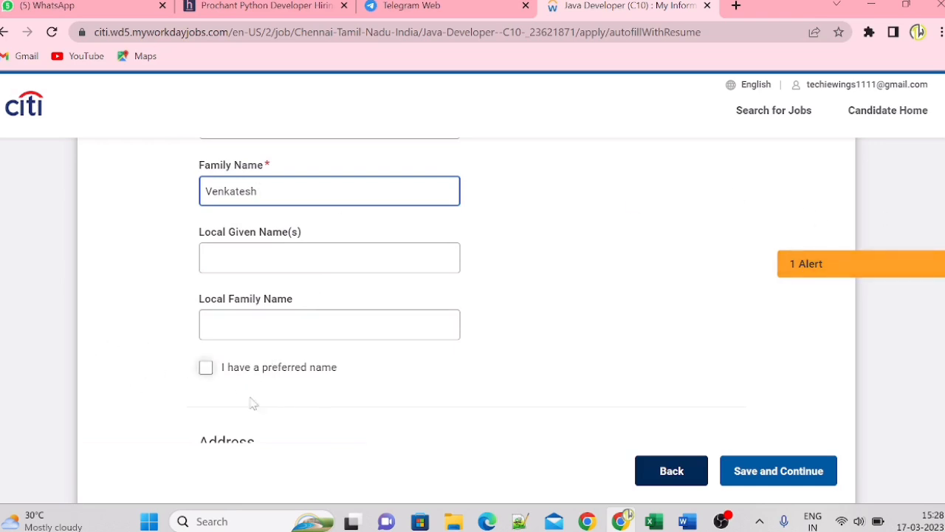
scroll(496, 274, down, 3)
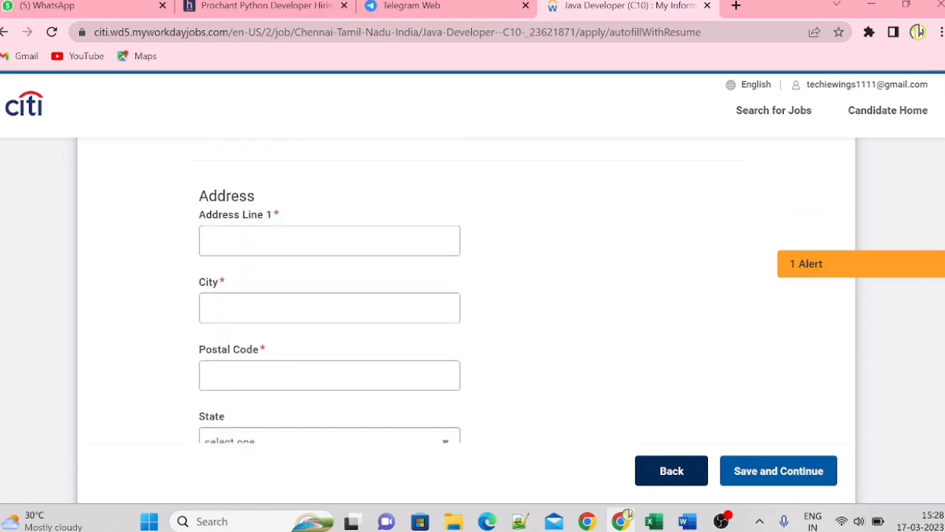
click(330, 219)
text(a)
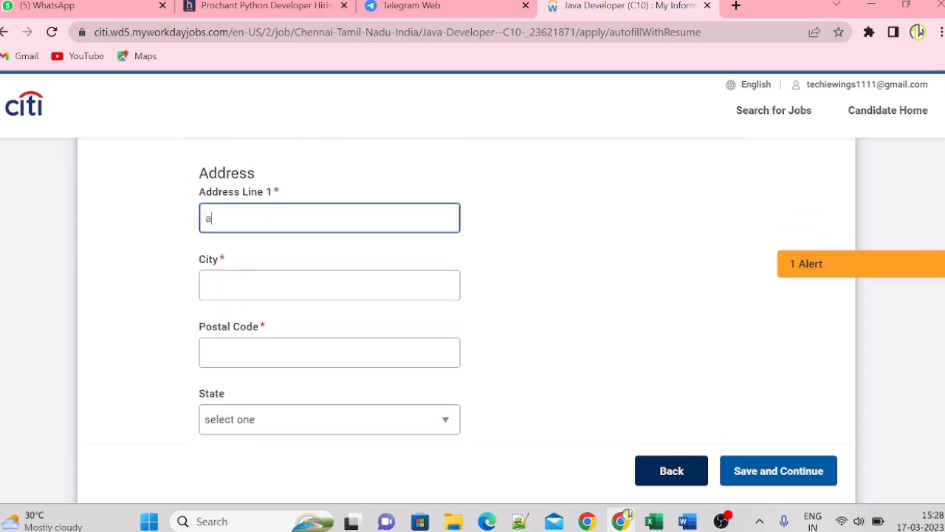
text(bcd colny)
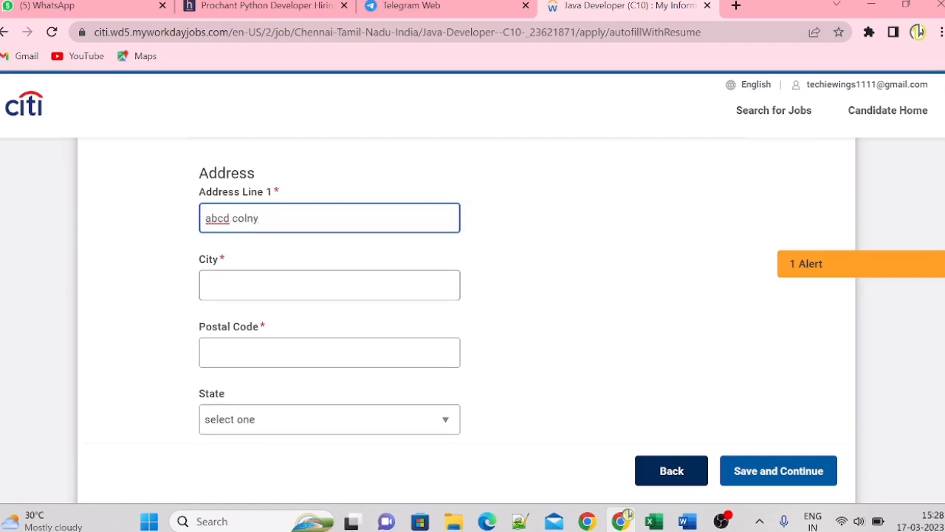
- Fill in the applicant's city and postal code, and set the state to Tamil Nadu
key(Tab)
text(chennai)
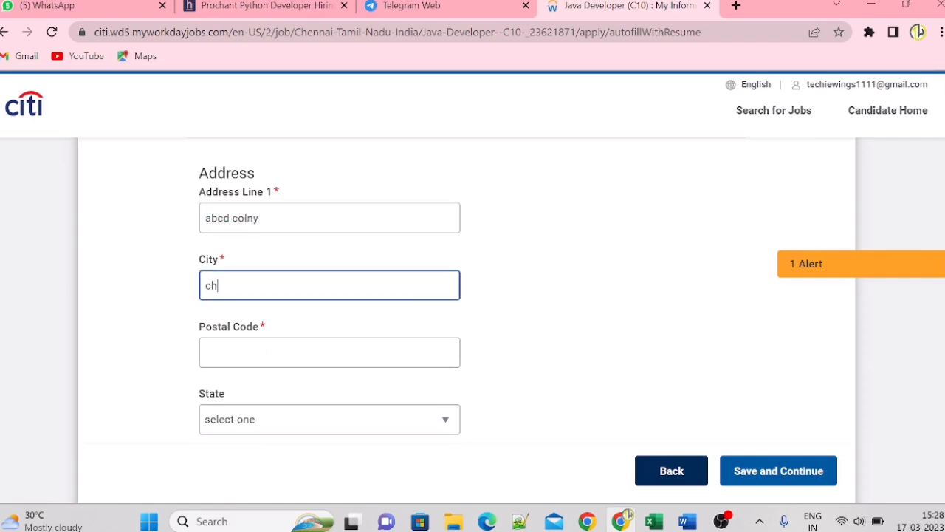
key(Tab)
text(600011)
key(Tab)
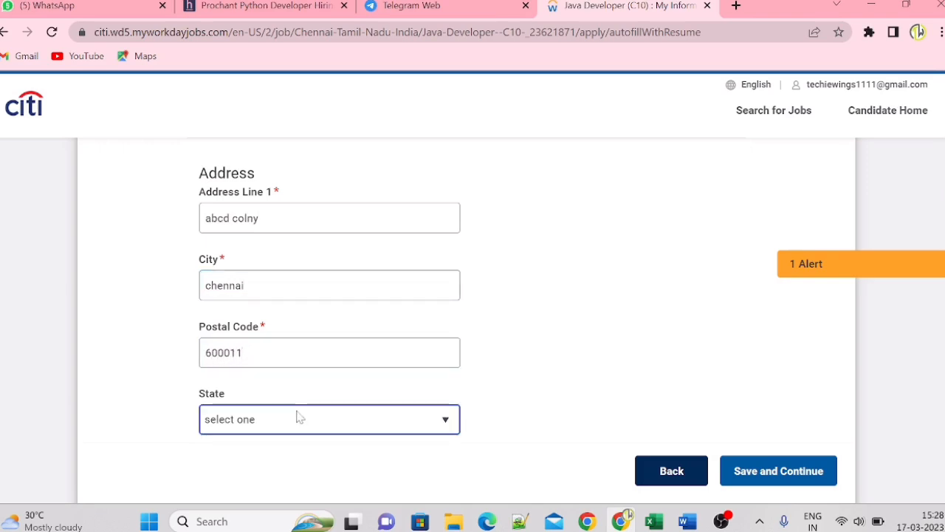
click(298, 416)
click(287, 394)
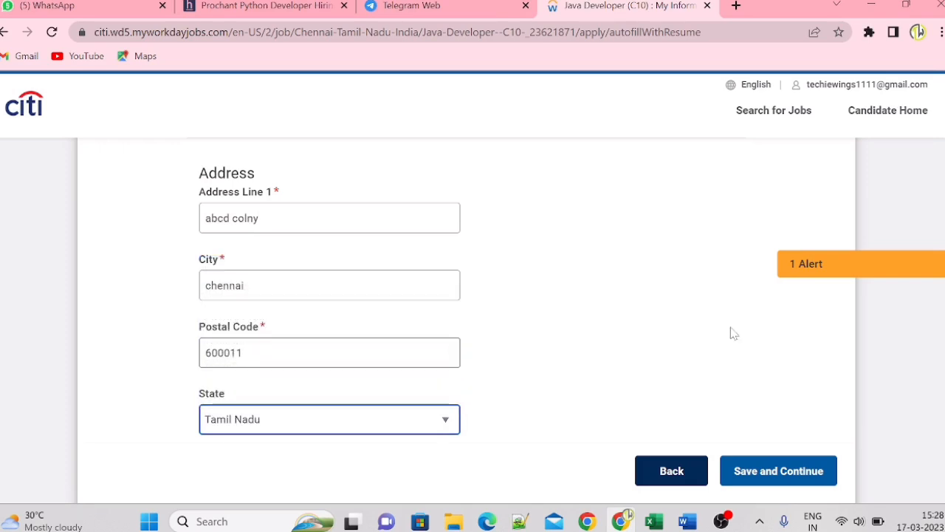
- Enter the applicant's phone number in the Phone section
scroll(330, 295, down, 5)
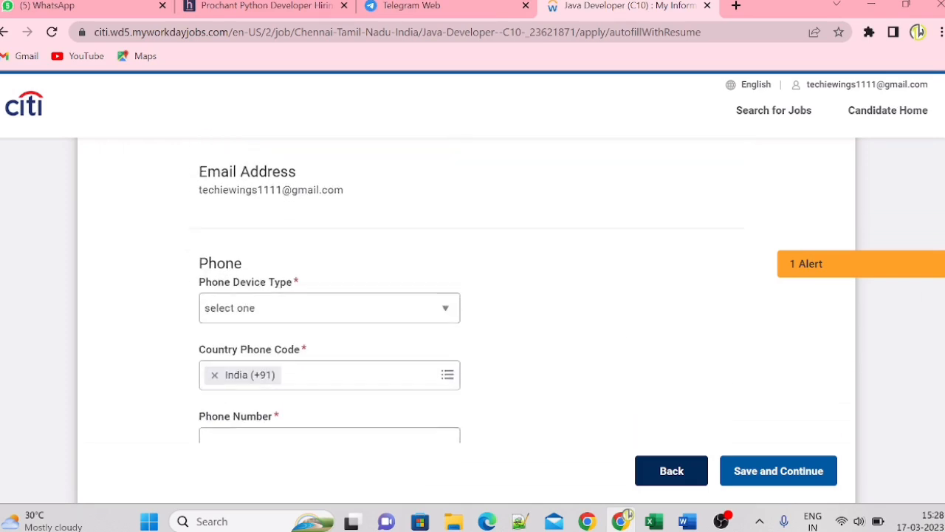
scroll(330, 295, down, 1)
click(329, 280)
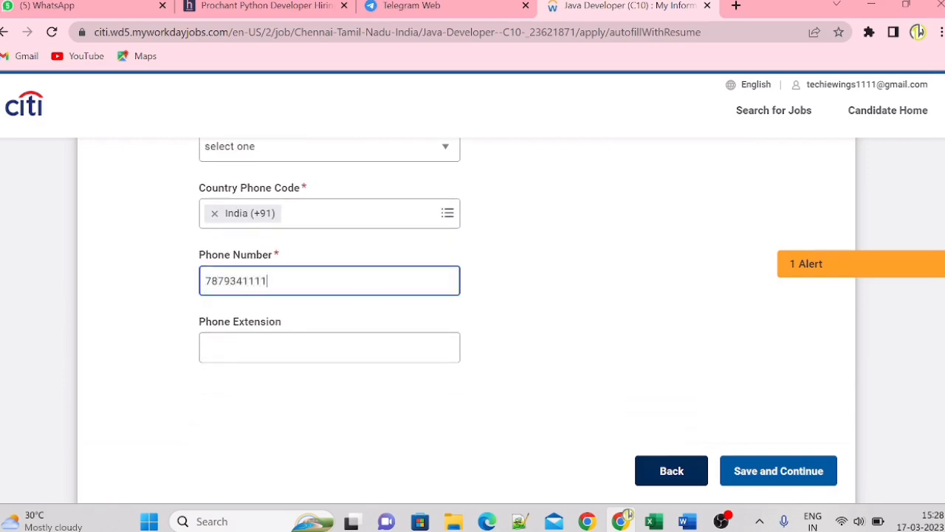
- Set the phone device type to Mobile, then save the My Information page and continue to My Experience
scroll(941, 418, up, 1)
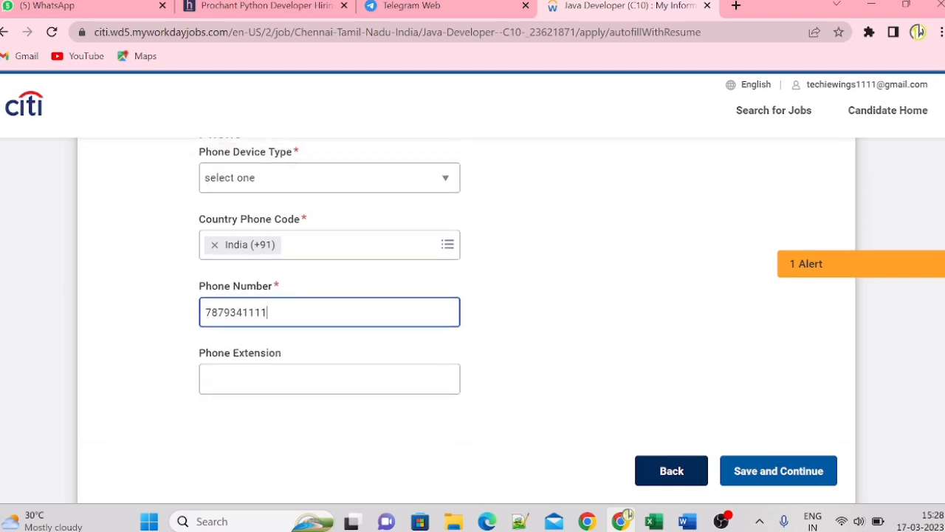
scroll(329, 281, up, 1)
click(243, 204)
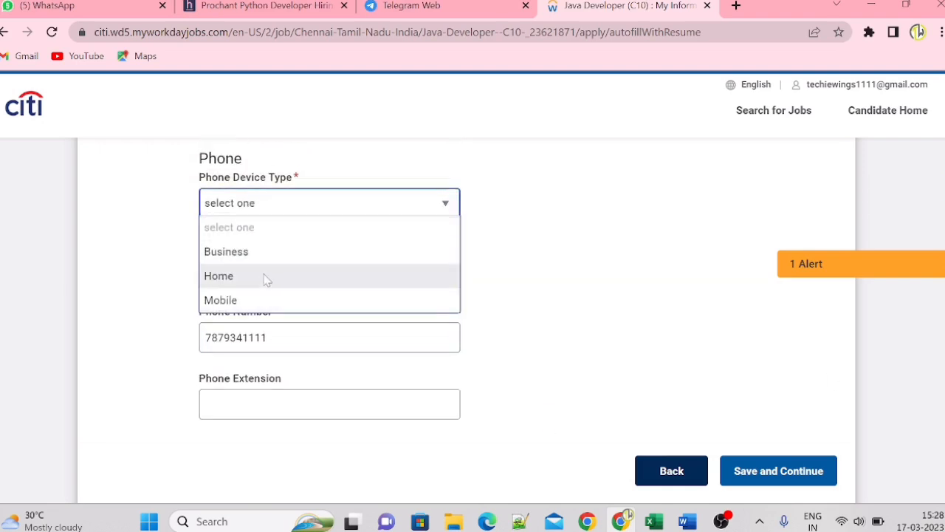
click(248, 295)
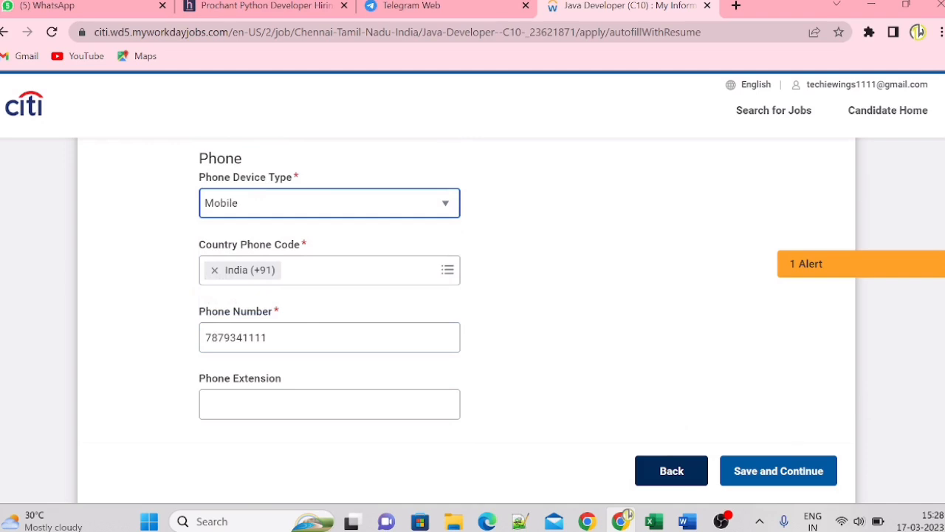
scroll(466, 295, down, 4)
click(779, 476)
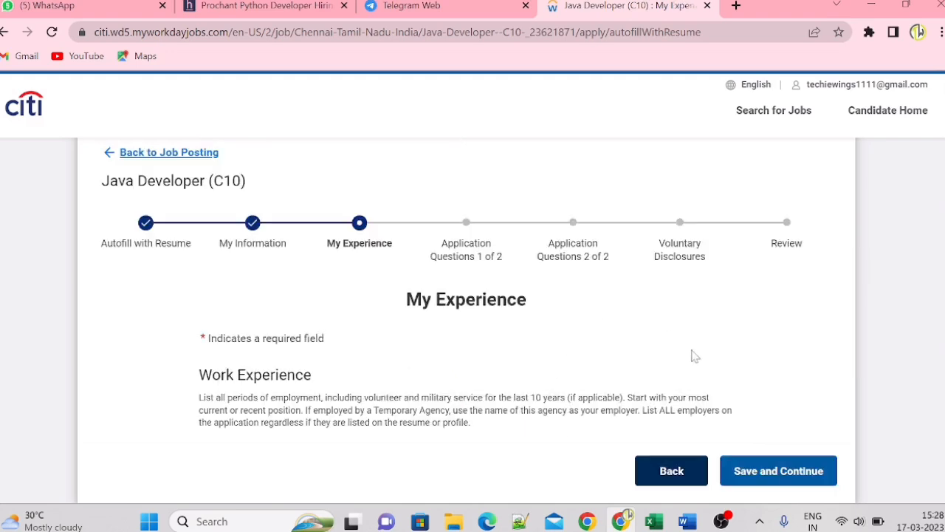
- Add an education entry and set its school or university to Anna University
scroll(467, 292, down, 3)
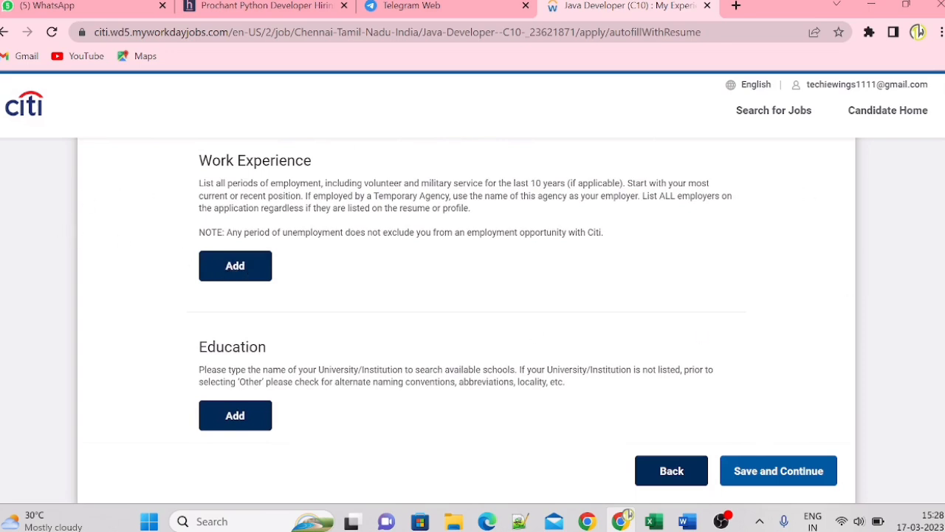
scroll(467, 291, down, 3)
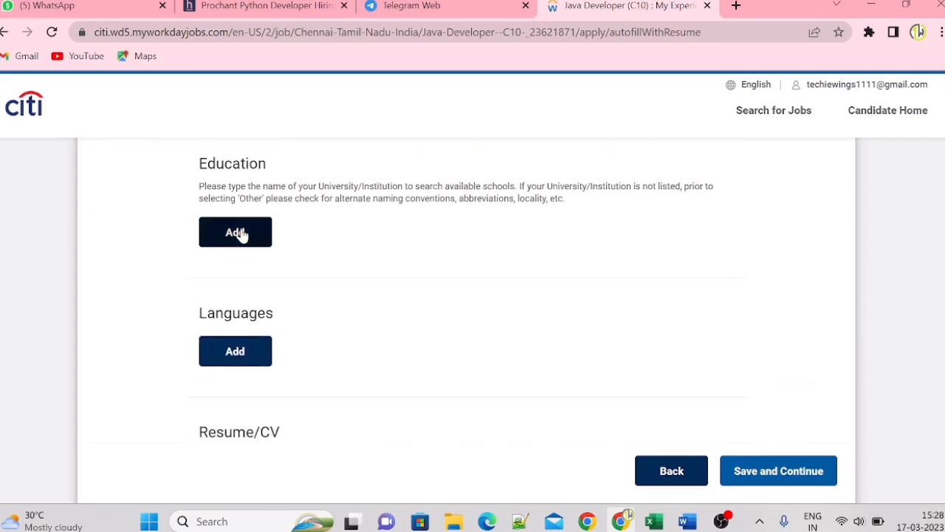
click(241, 234)
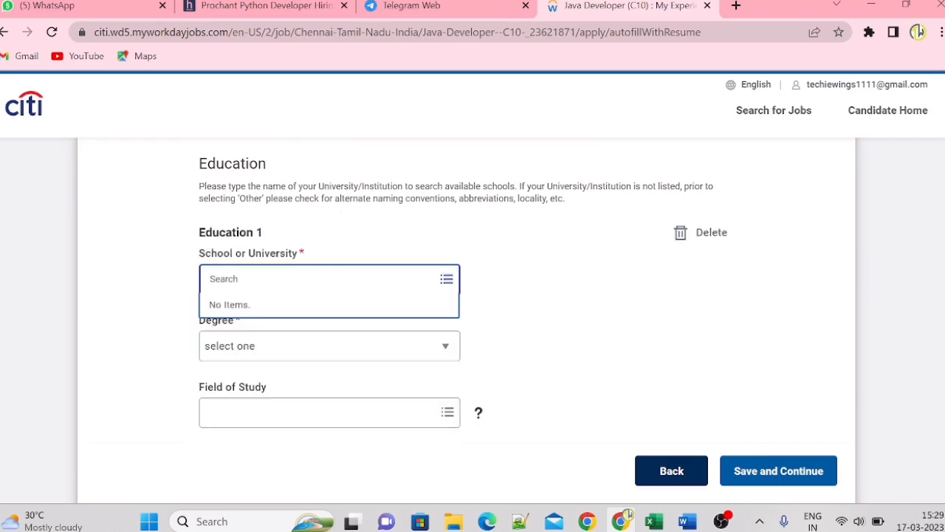
text(Anna university)
key(Return)
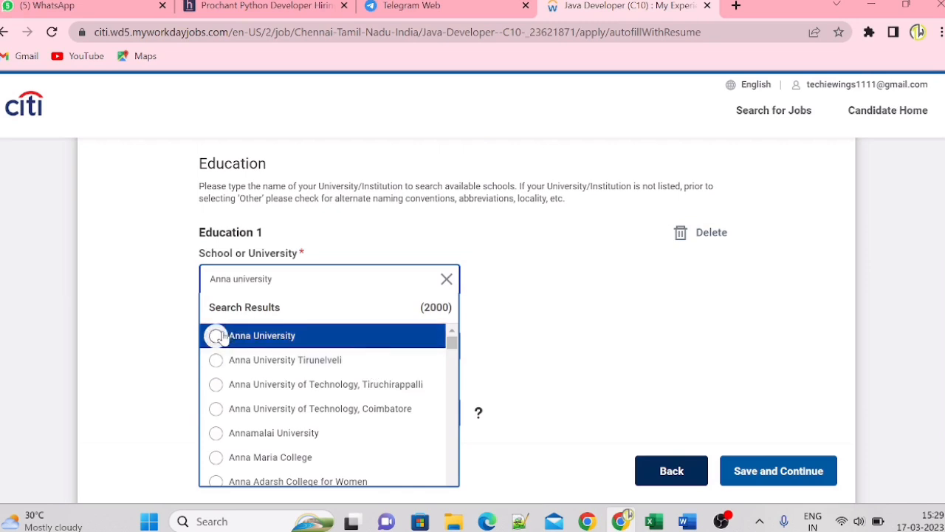
click(221, 336)
- Set the degree of the Anna University education entry to Other
click(257, 373)
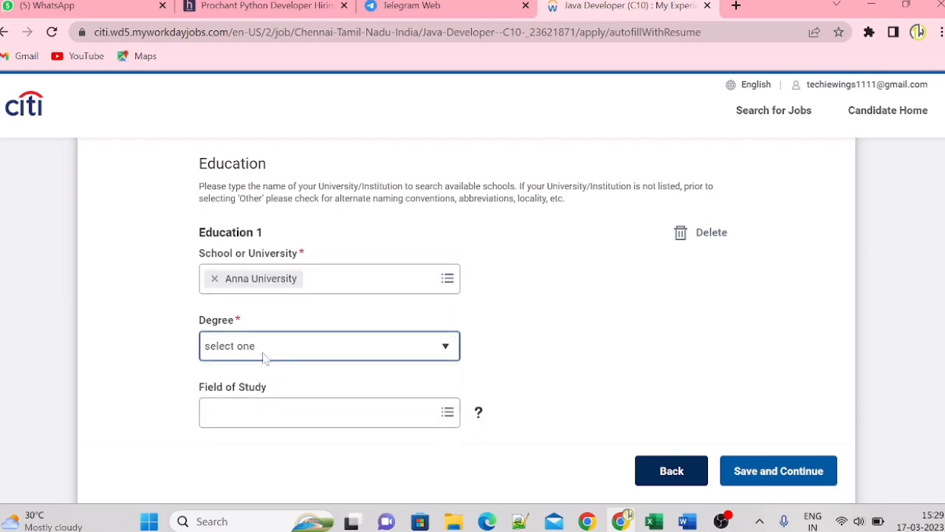
click(274, 350)
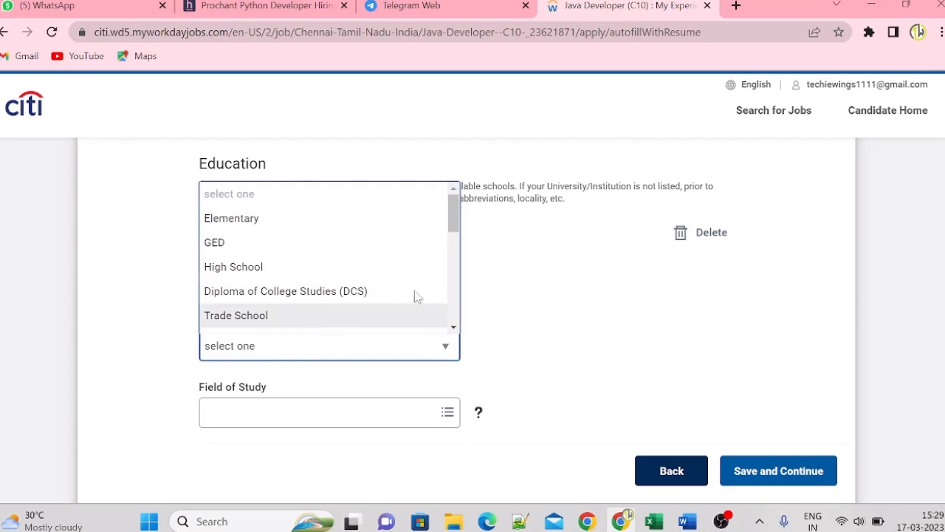
drag(457, 216, 456, 325)
click(279, 323)
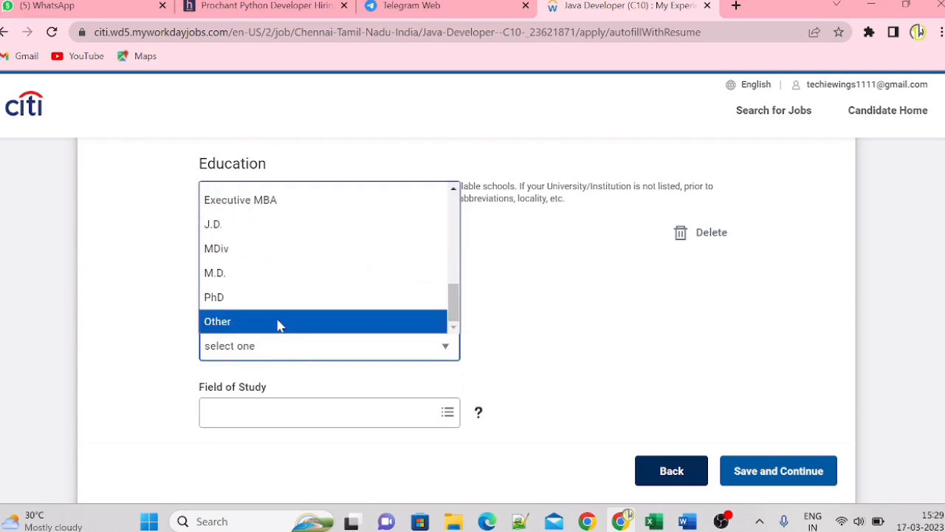
- Set the field of study for the education entry to Computer Engineering
click(325, 411)
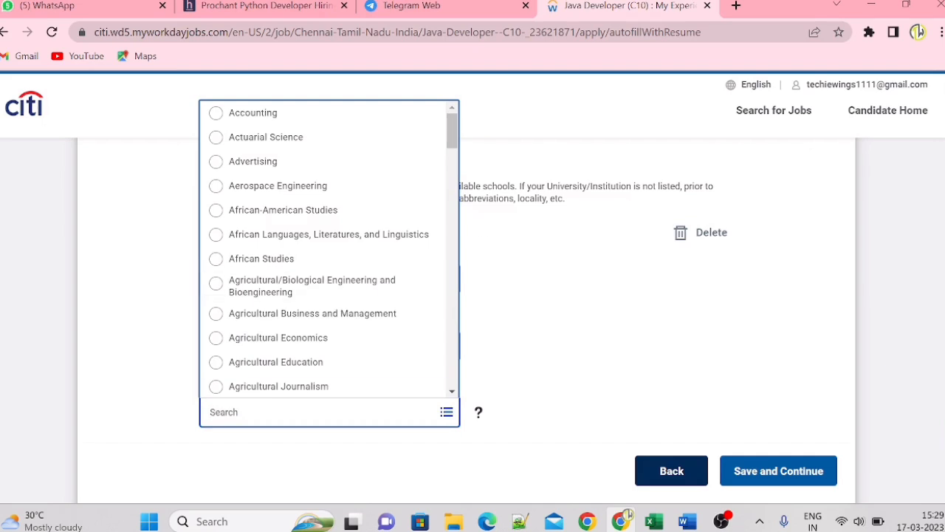
drag(452, 131, 476, 380)
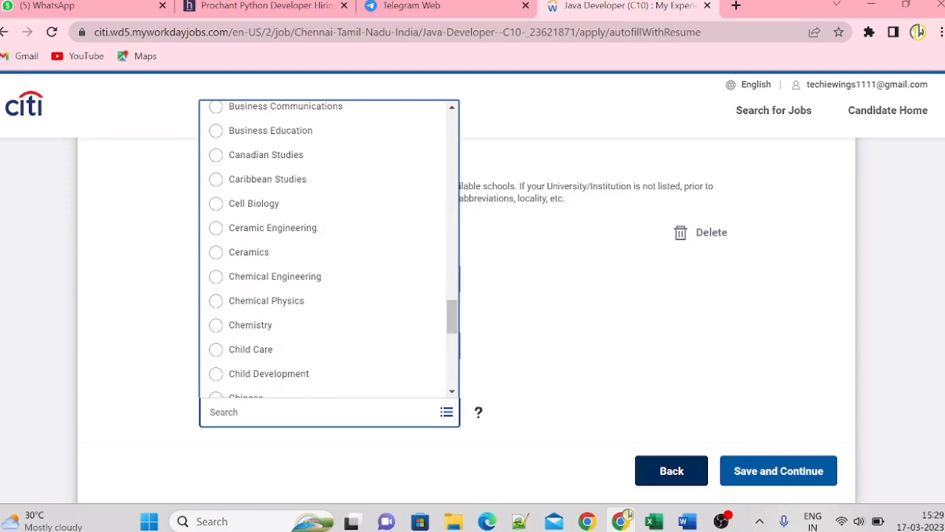
drag(451, 317, 453, 364)
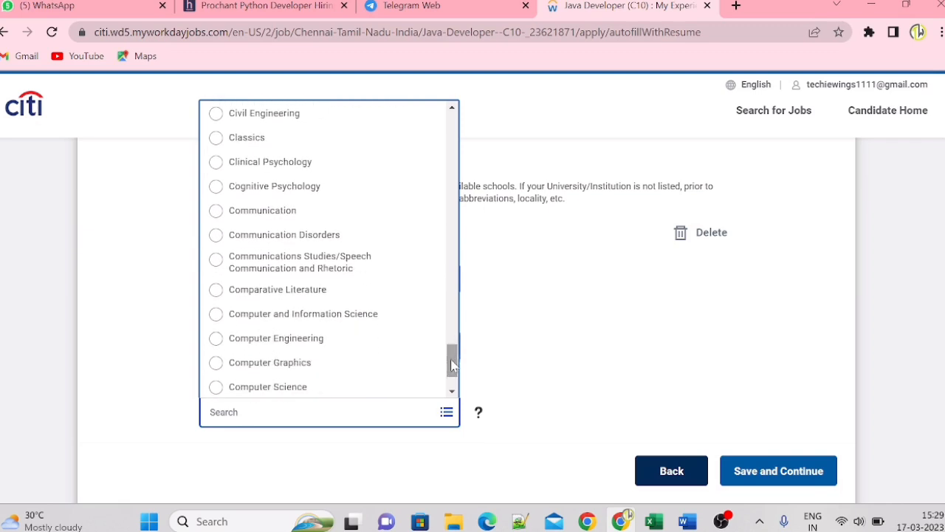
click(216, 339)
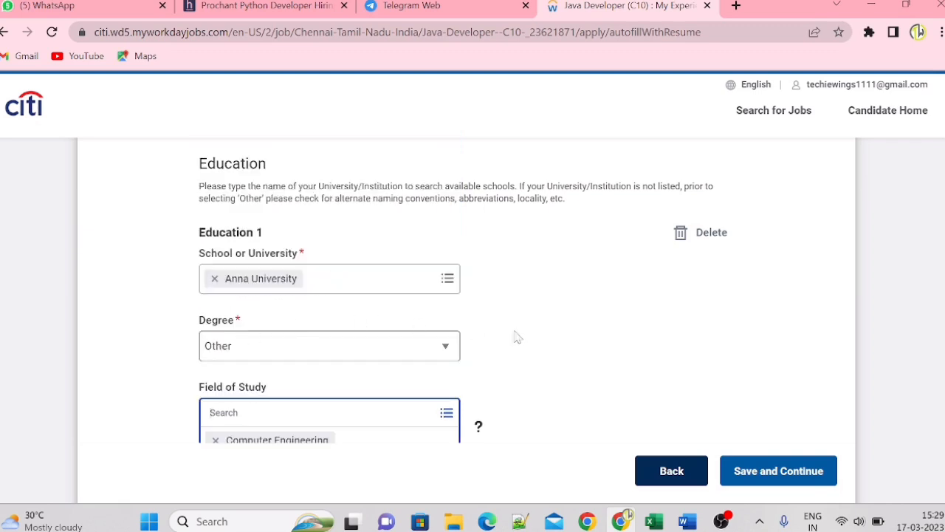
- Enter an overall result (GPA) of 8.3 and the study years 2018 to 2022 for the education entry
scroll(467, 290, down, 4)
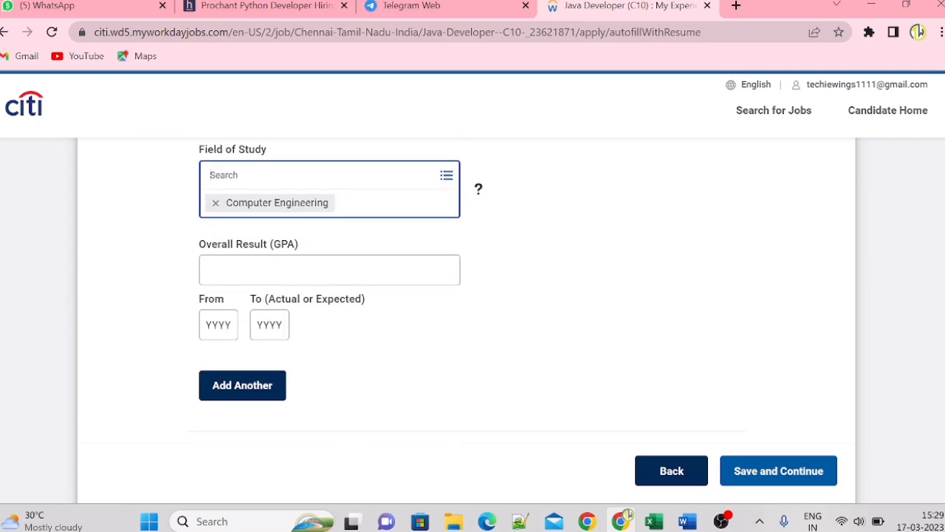
click(323, 267)
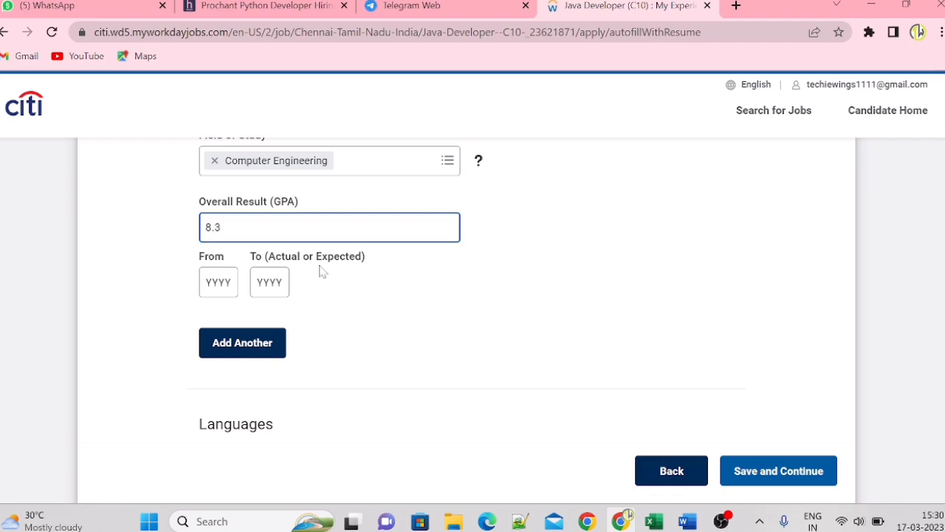
click(225, 286)
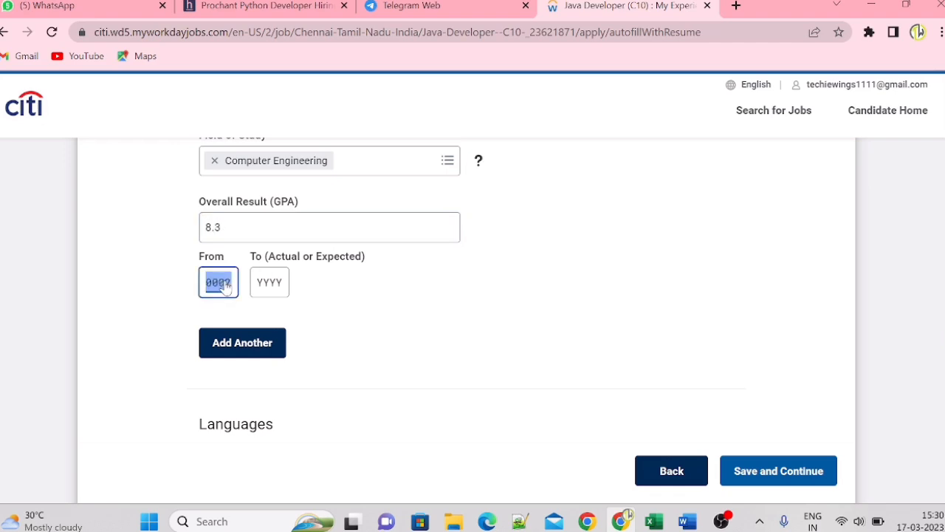
click(280, 290)
text(2022)
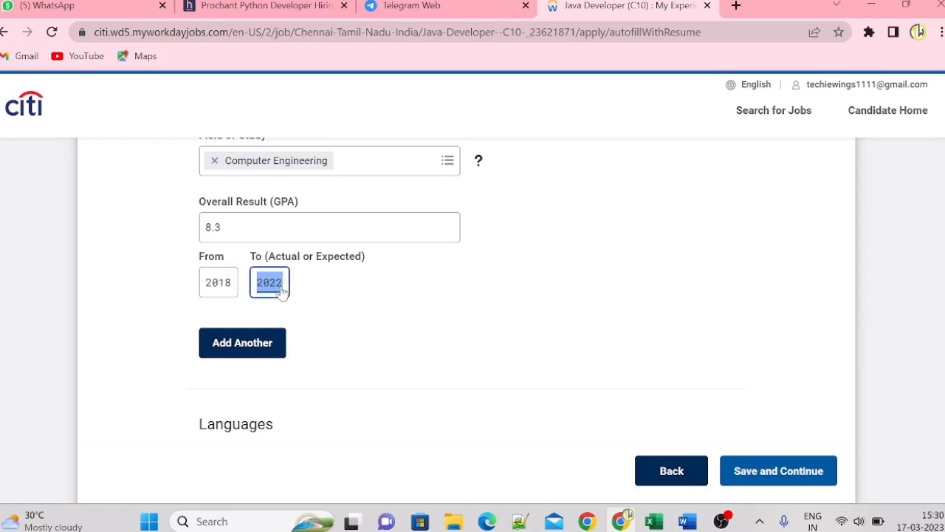
key(Tab)
- Add a language entry for English and mark the applicant as fluent in it
scroll(745, 328, down, 2)
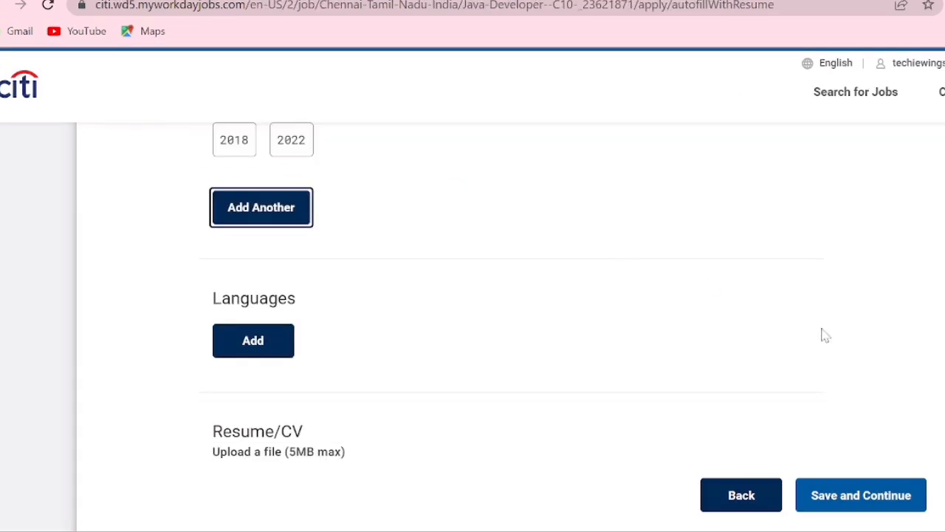
scroll(701, 278, down, 1)
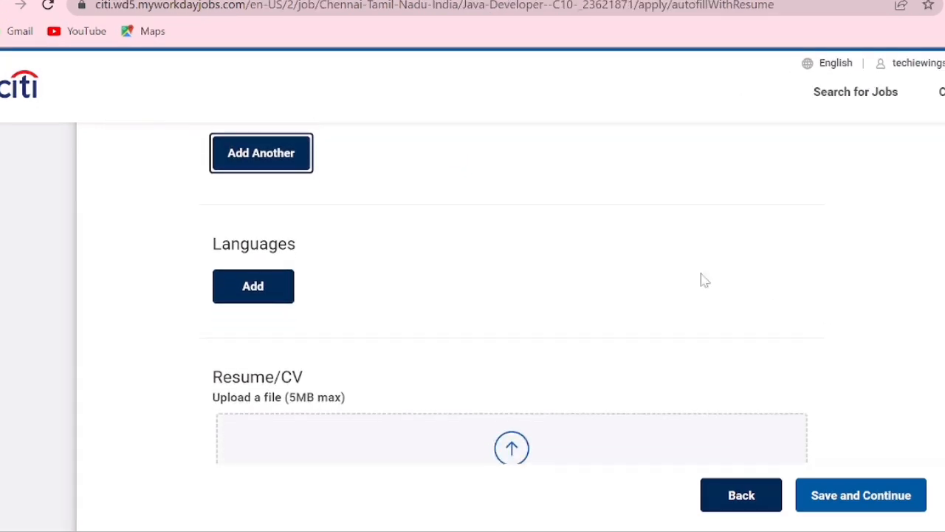
click(264, 293)
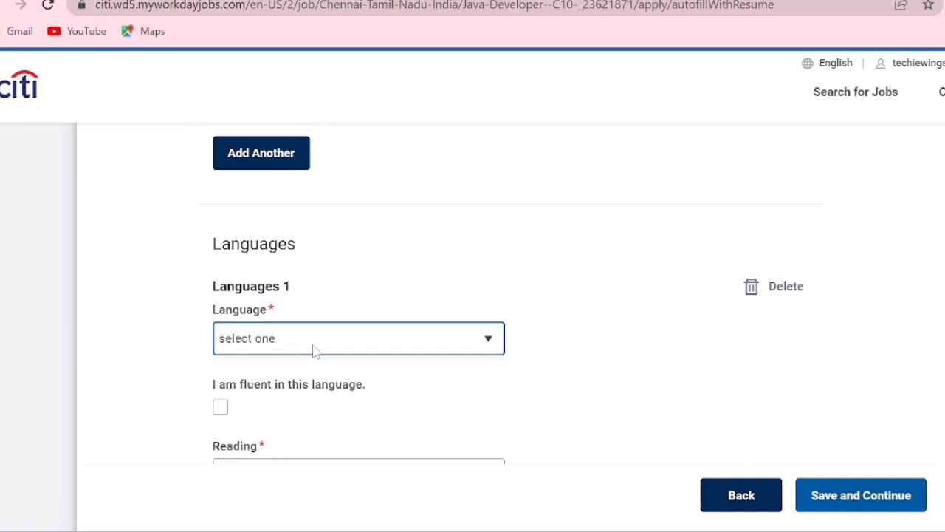
click(315, 352)
key(e)
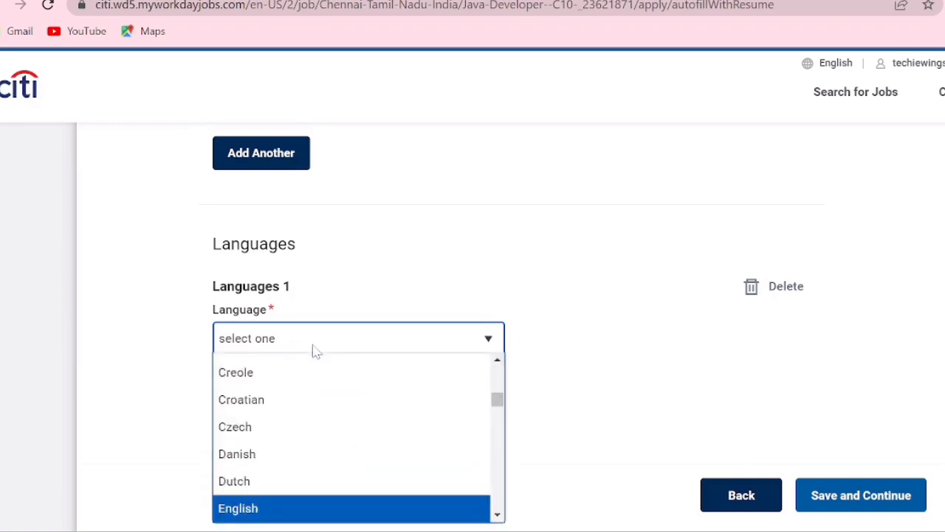
click(268, 519)
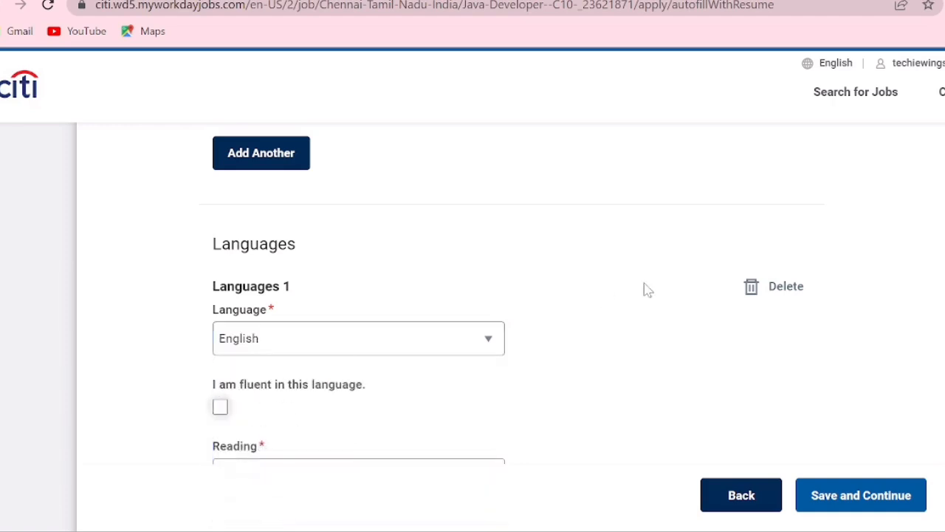
scroll(458, 246, down, 3)
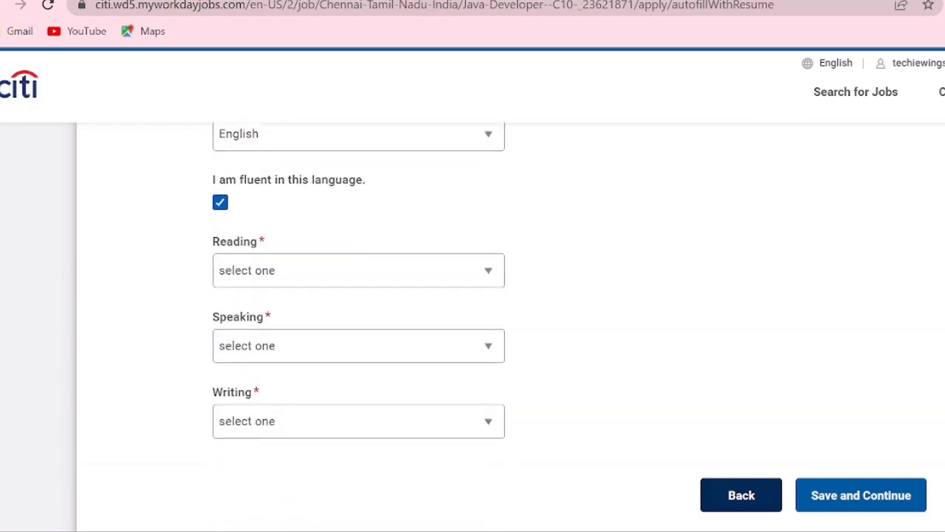
- Set the reading, speaking and writing levels for English to Fluent
click(458, 246)
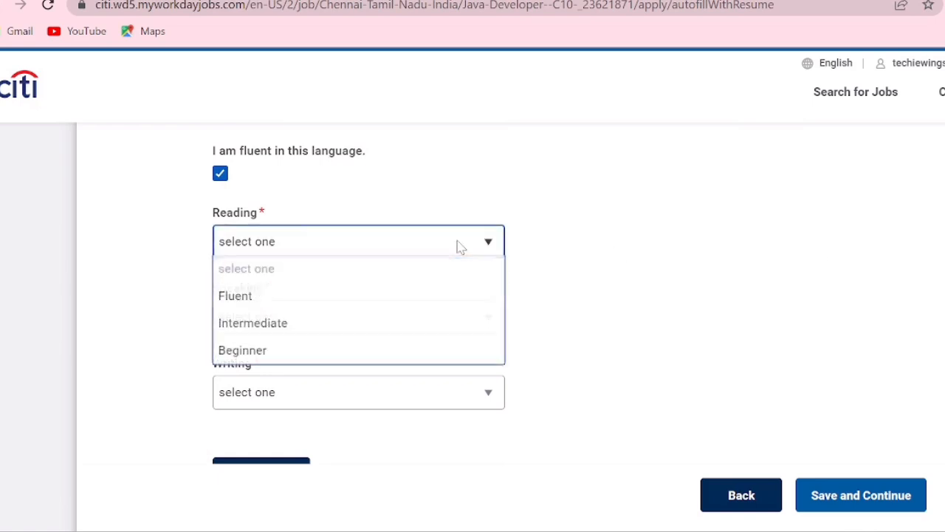
click(327, 305)
click(312, 325)
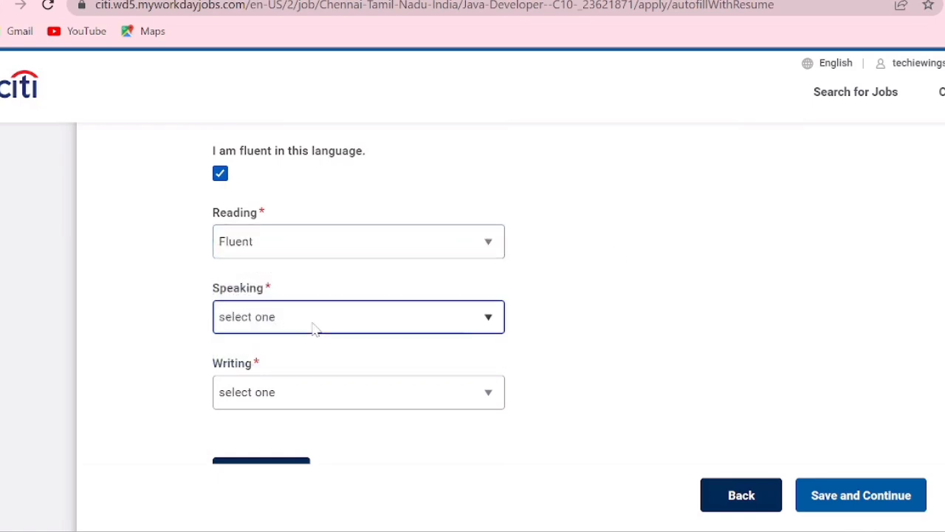
click(268, 373)
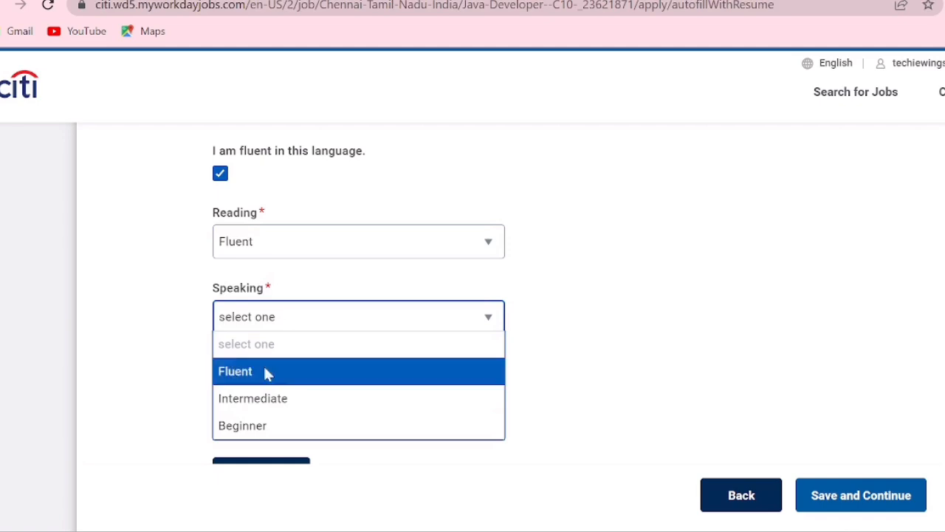
click(260, 395)
click(251, 448)
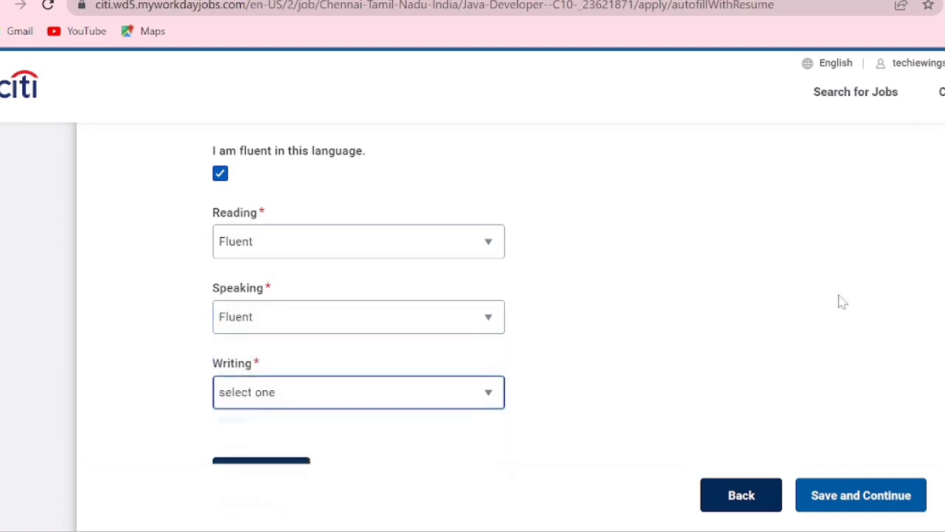
- Add a second language entry for Tamil and mark the applicant as fluent in it
scroll(296, 258, down, 3)
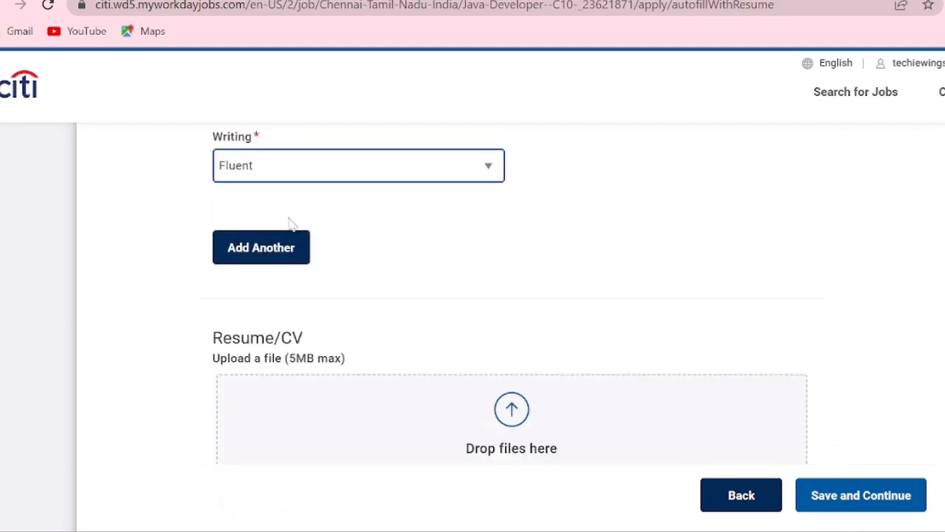
click(275, 238)
click(264, 308)
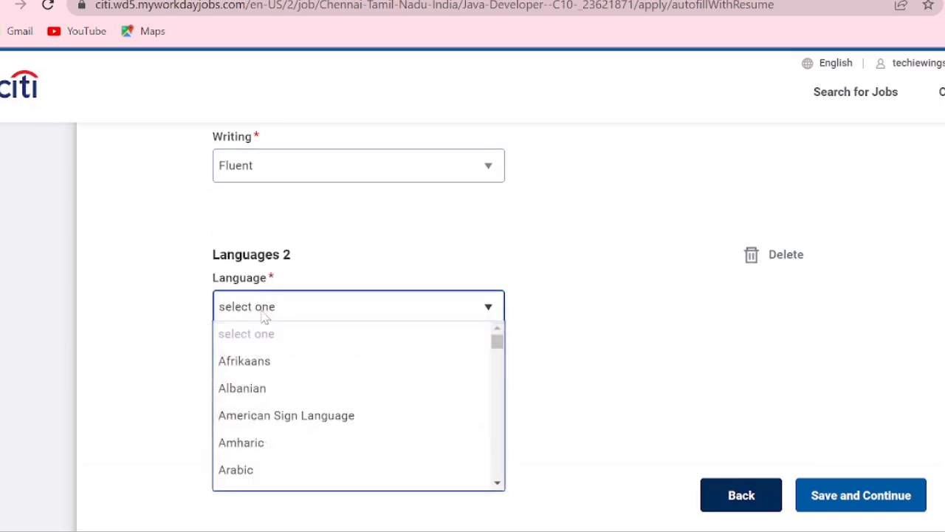
key(t)
key(m)
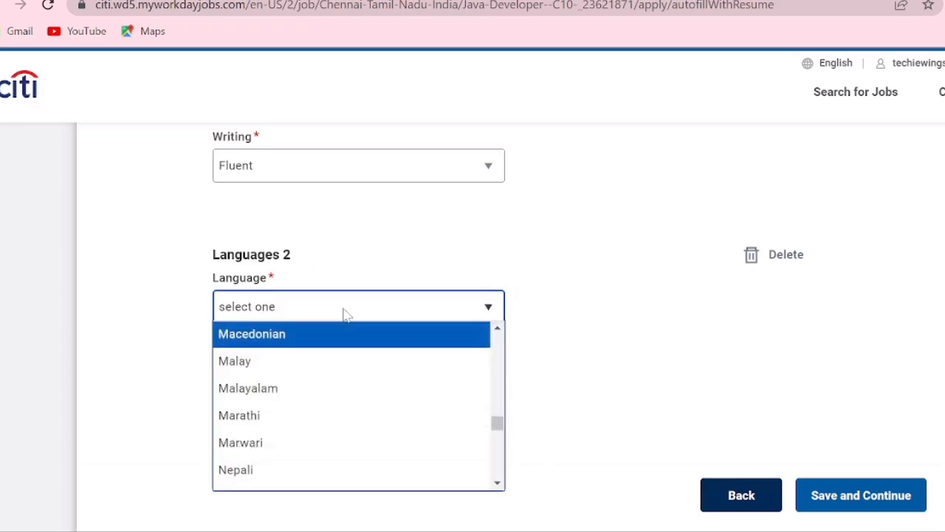
key(y)
key(Up)
key(Up)
key(Up)
key(Up)
key(Up)
key(Up)
key(Up)
key(Up)
key(Up)
key(Up)
key(Up)
key(Up)
key(Up)
key(Up)
key(Up)
key(Up)
key(Up)
key(Up)
key(Up)
key(Up)
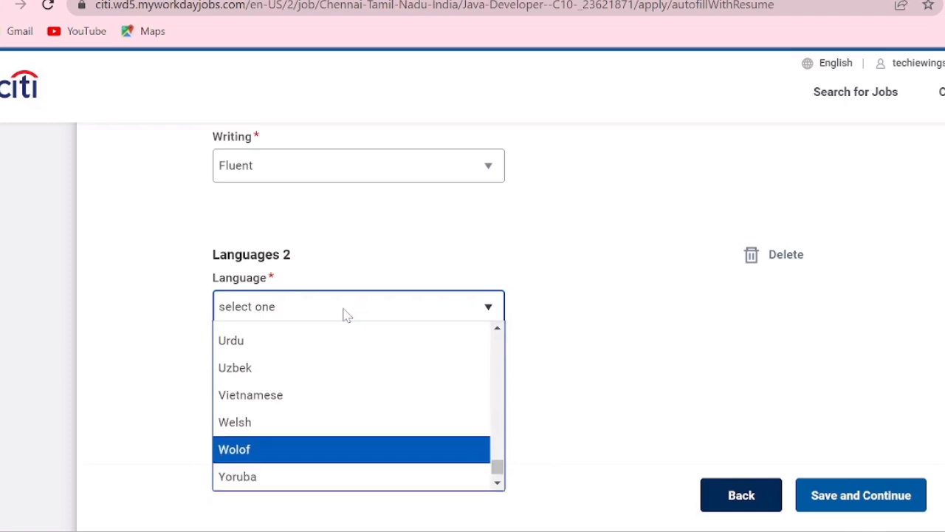
key(Down)
key(Down)
key(Down)
key(Down)
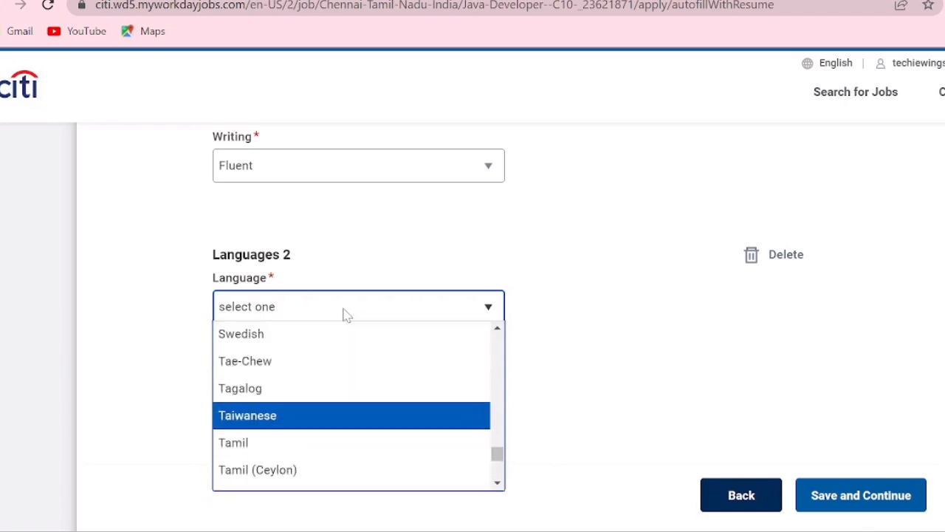
key(Return)
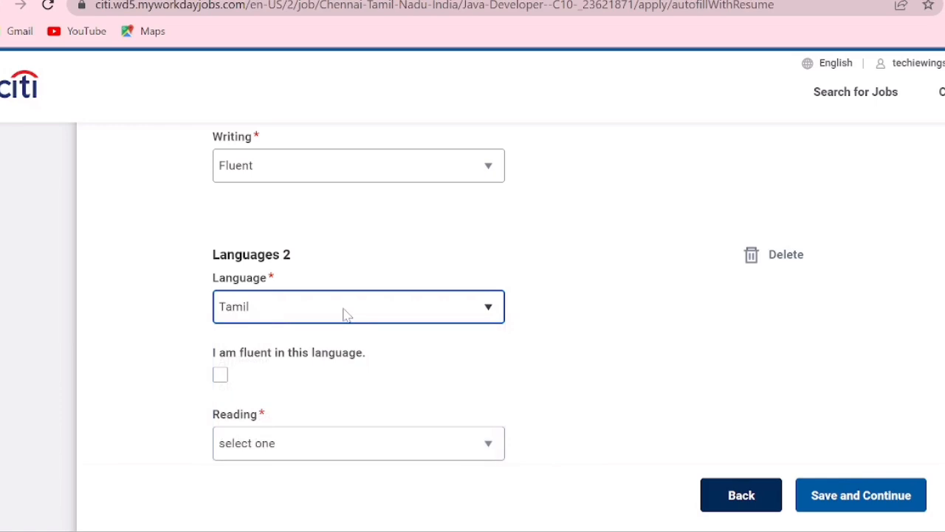
click(221, 377)
- Set the reading, speaking and writing levels for Tamil to Fluent
click(279, 446)
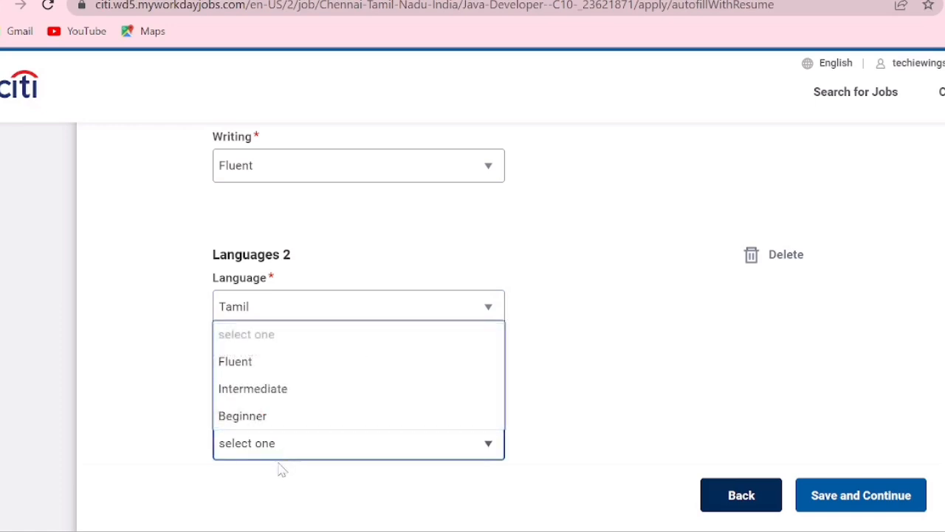
click(286, 373)
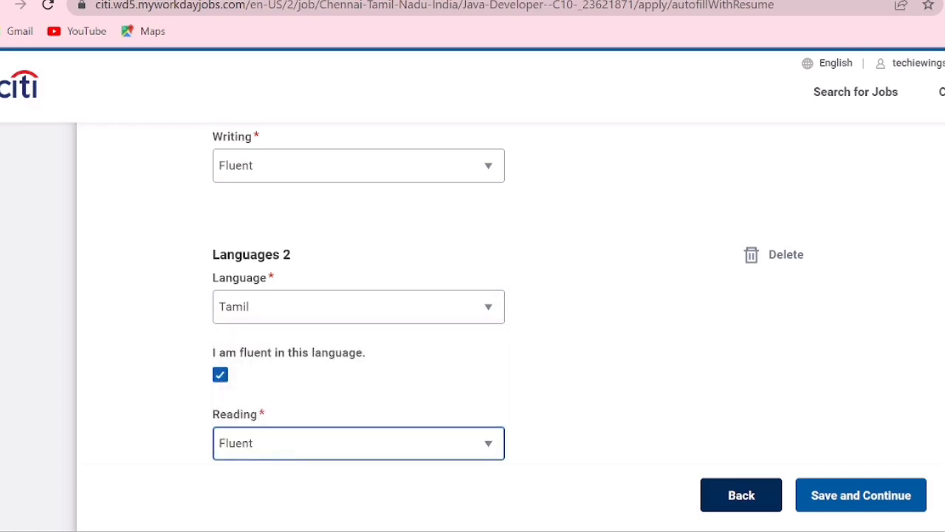
scroll(893, 333, down, 4)
click(499, 237)
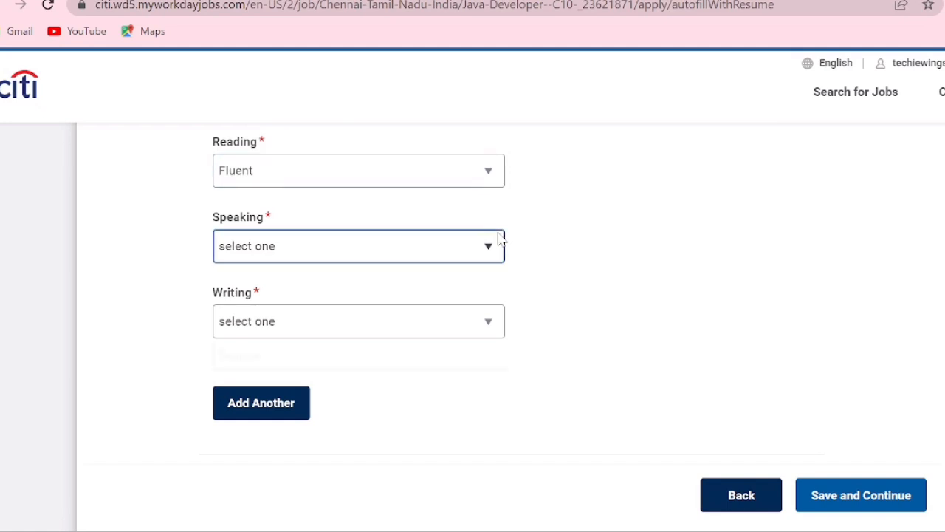
click(320, 310)
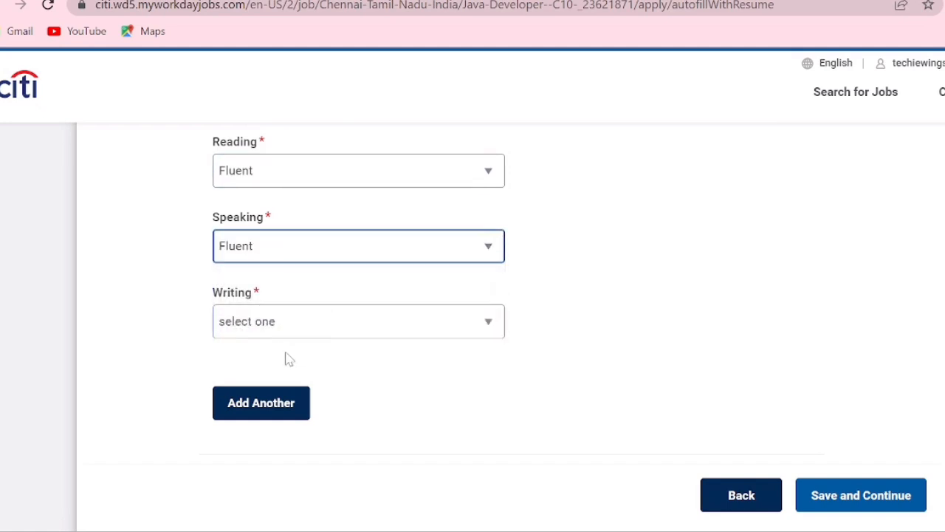
click(311, 331)
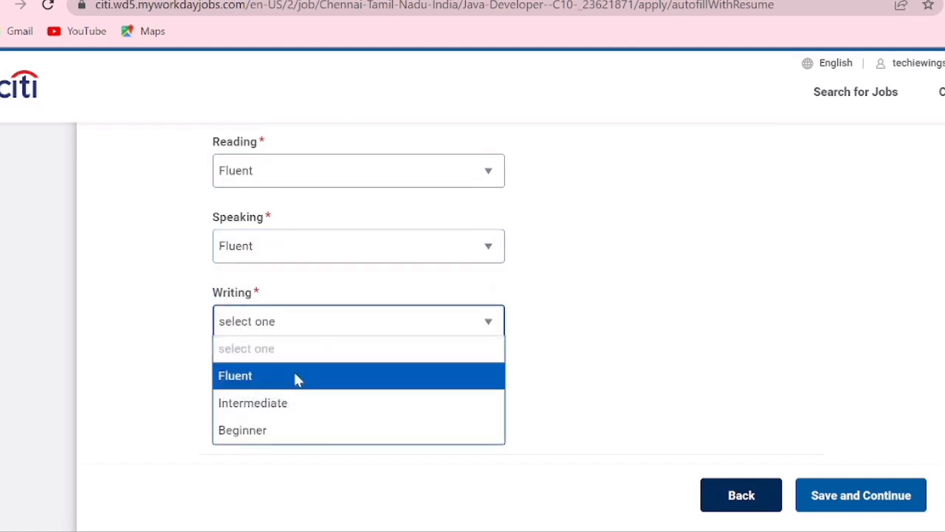
click(295, 378)
- Add a third language entry for Telugu and mark the applicant as fluent in it
click(238, 408)
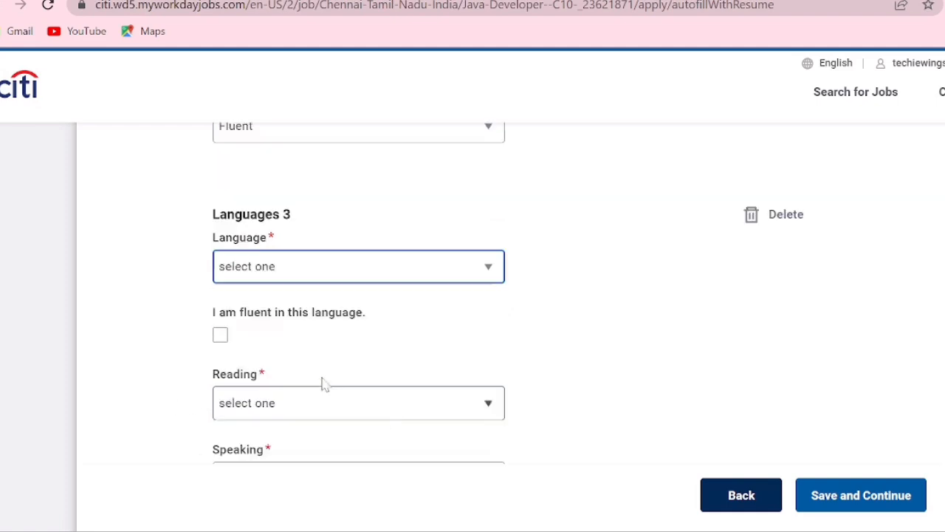
click(302, 273)
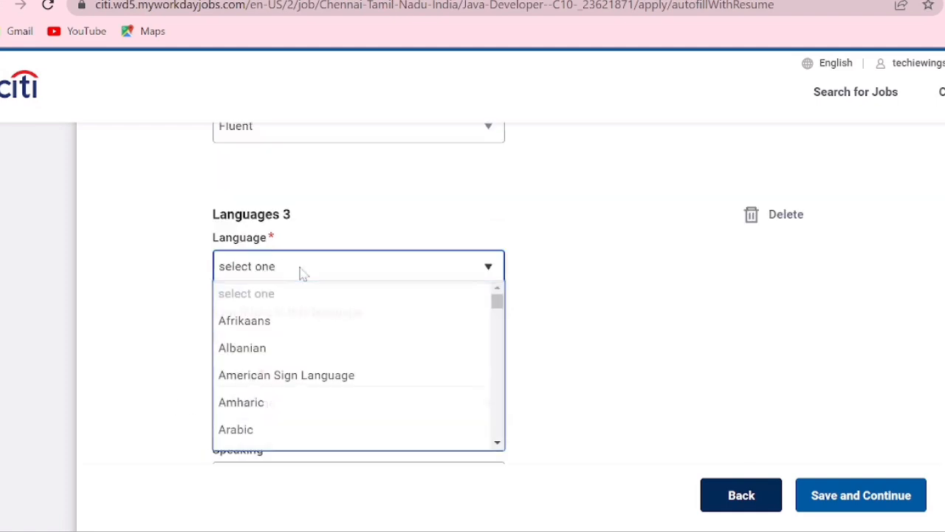
text(tel)
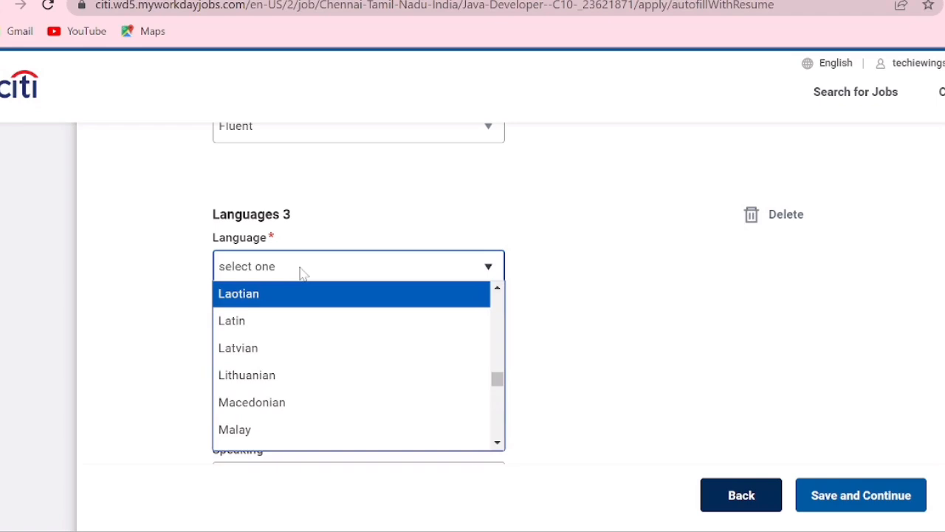
text(te)
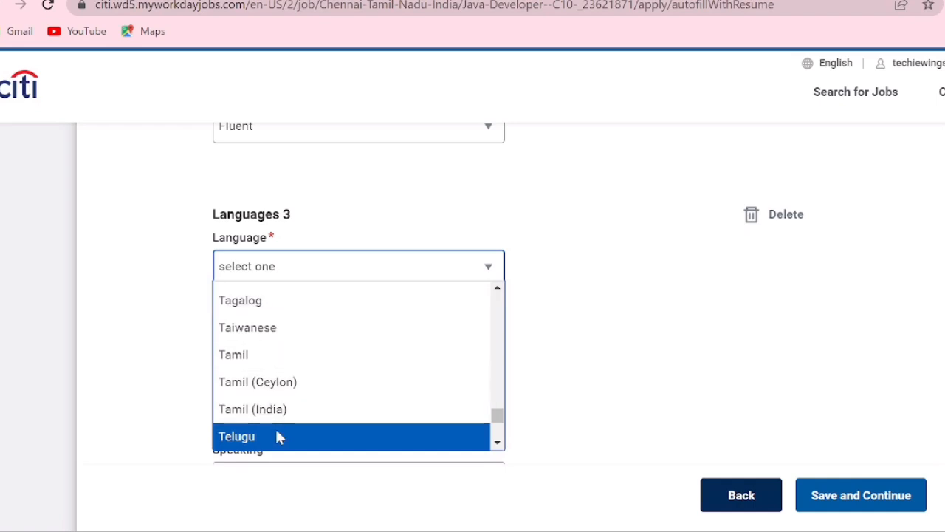
click(279, 437)
click(220, 336)
- Set the reading, speaking and writing levels for Telugu to Fluent
click(289, 397)
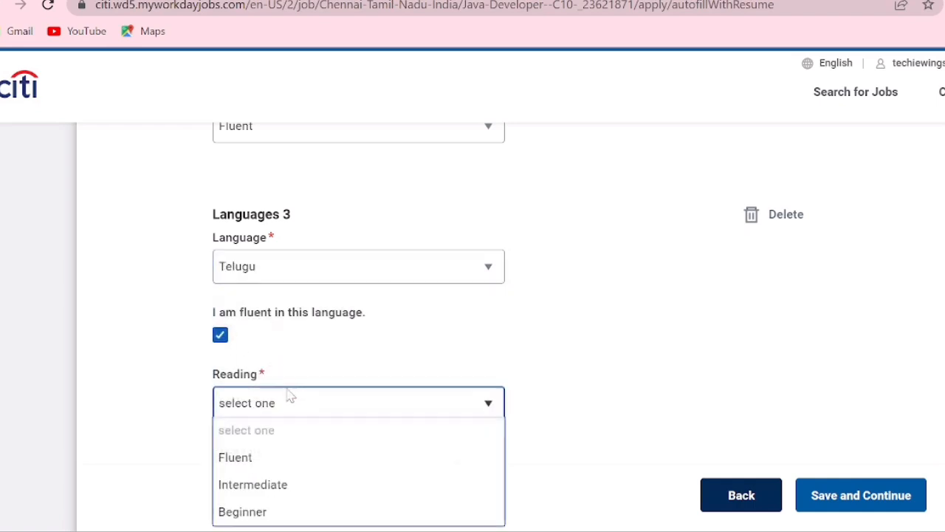
click(285, 458)
scroll(832, 376, down, 4)
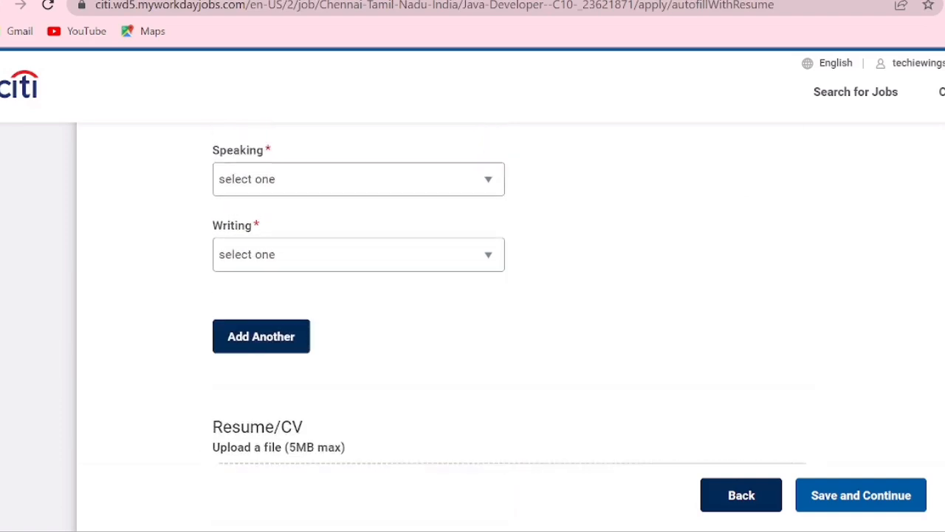
click(483, 204)
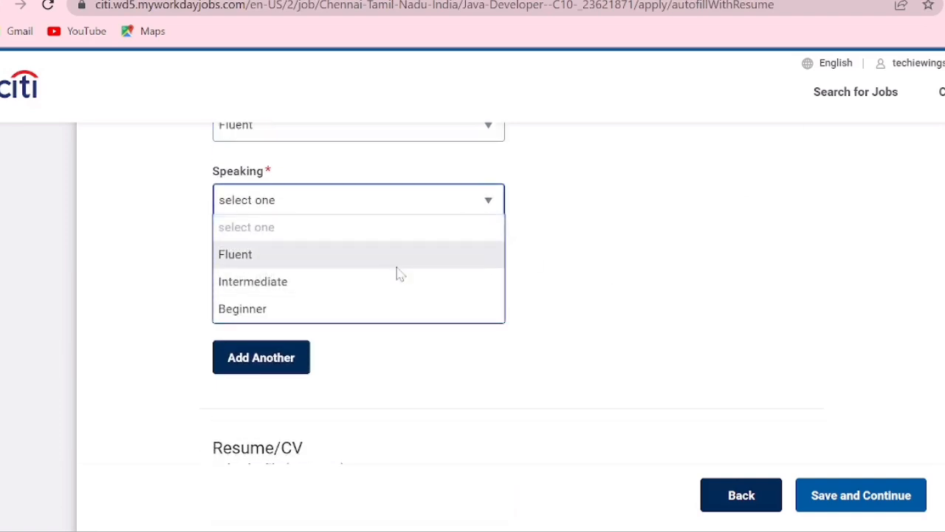
click(397, 269)
click(365, 284)
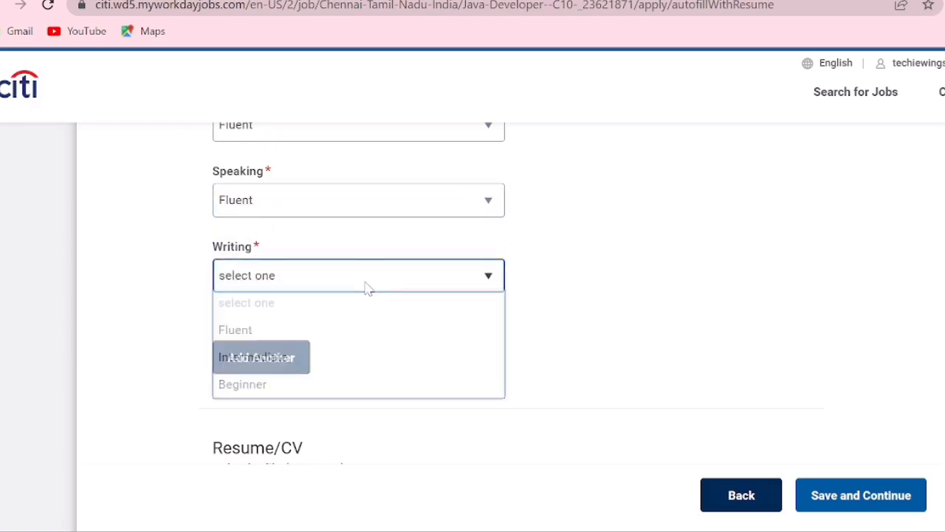
click(328, 338)
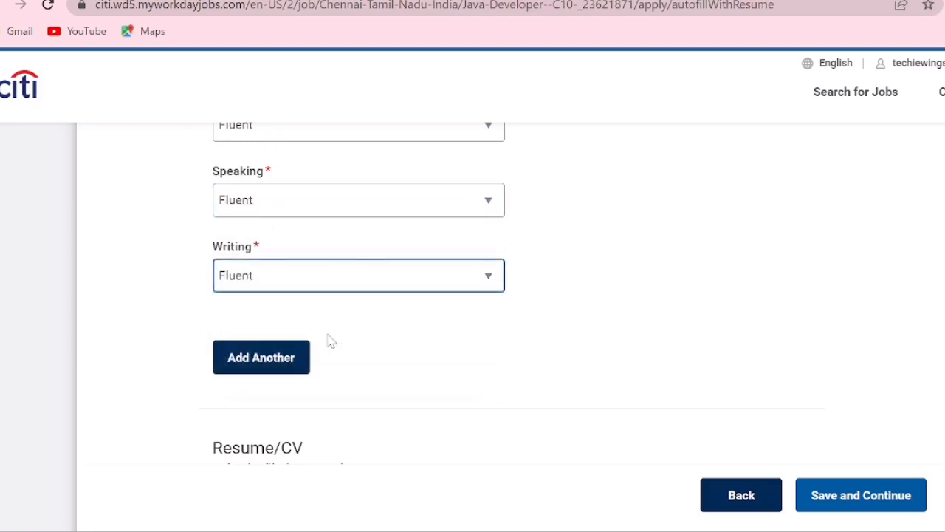
- Upload the applicant's resume Word document from the Desktop to the Resume/CV section, then save and continue to the application questions
scroll(650, 407, down, 3)
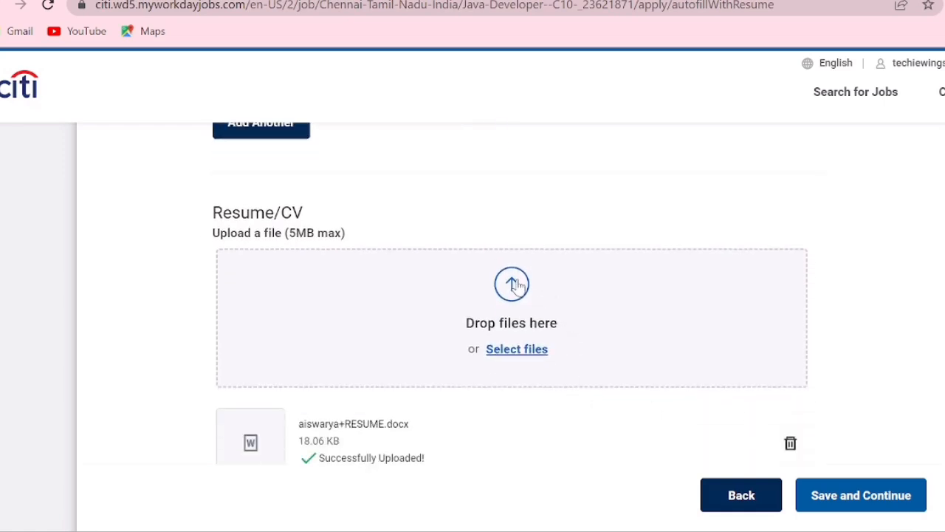
click(517, 287)
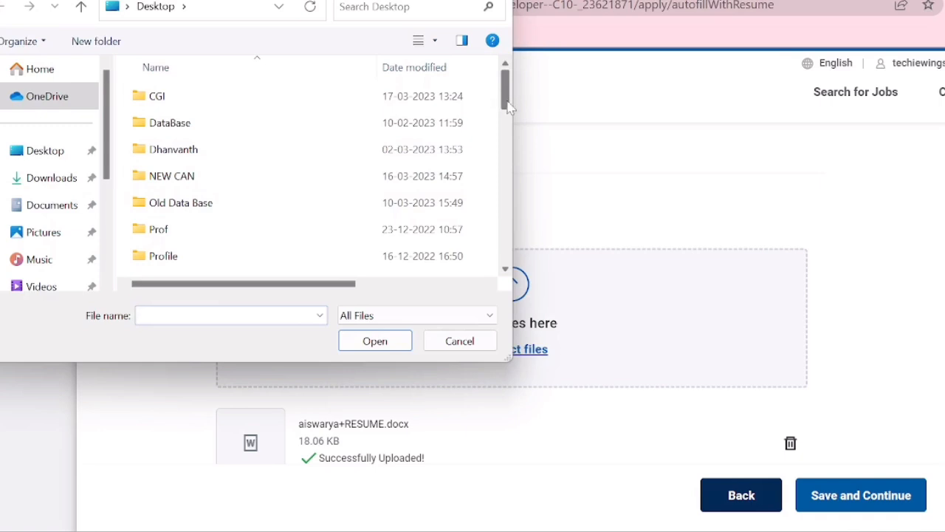
drag(507, 103, 504, 142)
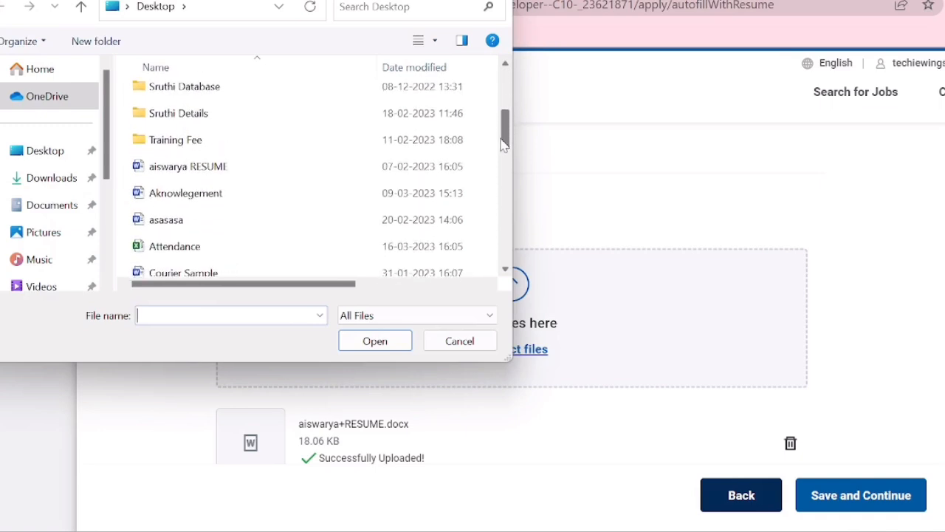
click(321, 174)
click(393, 342)
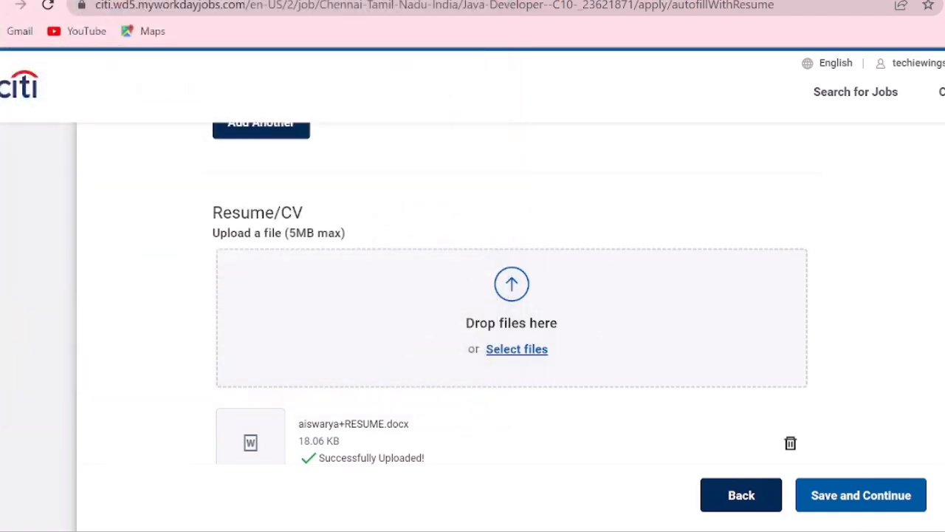
scroll(509, 295, down, 6)
scroll(509, 295, up, 5)
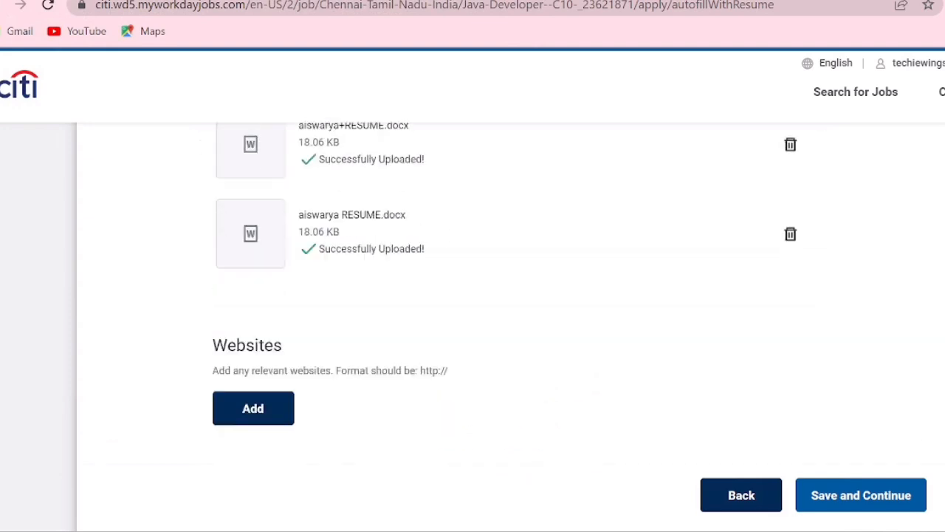
click(849, 499)
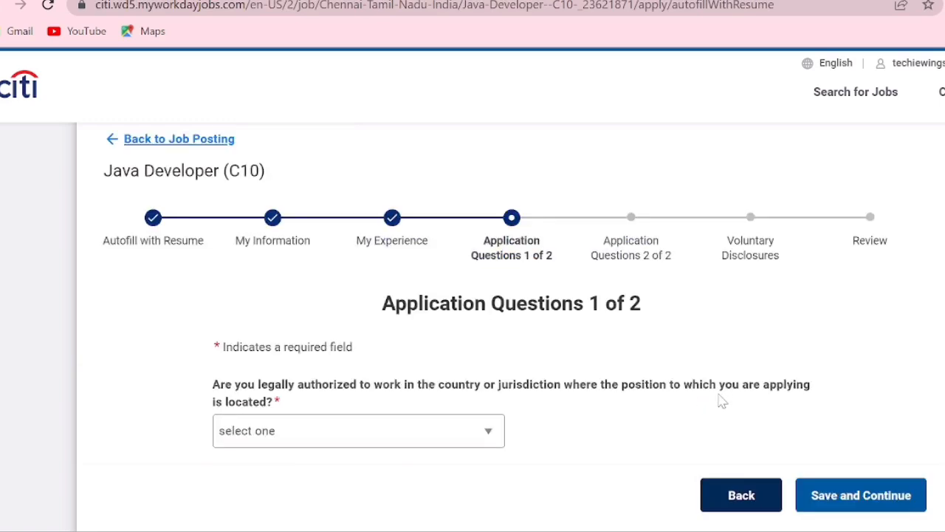
- Answer Yes to being legally authorized to work in the job's country and Yes to submitting verification of identity and authorization
scroll(394, 316, down, 2)
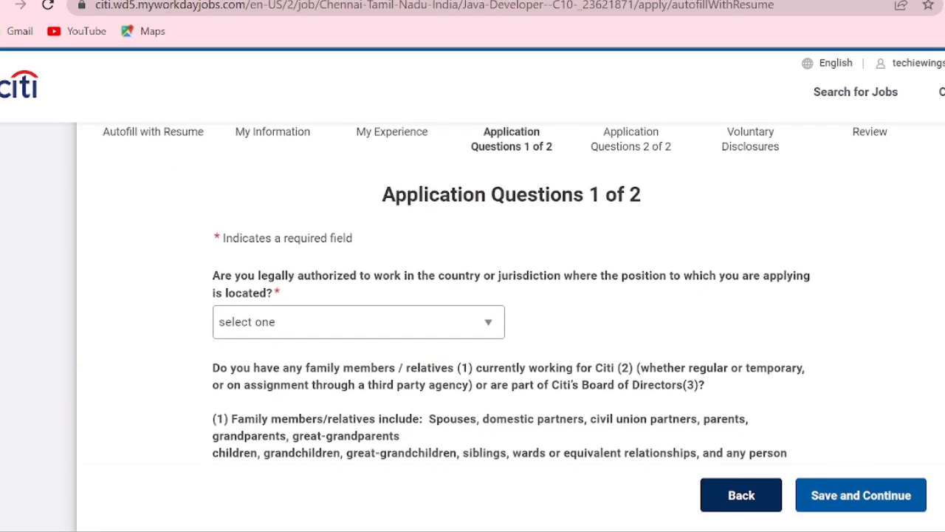
click(392, 317)
click(323, 383)
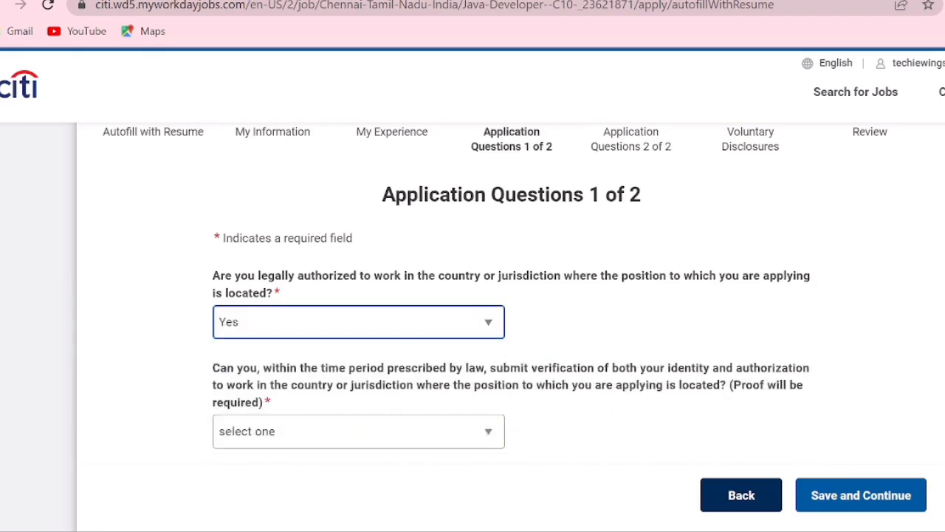
scroll(367, 273, down, 3)
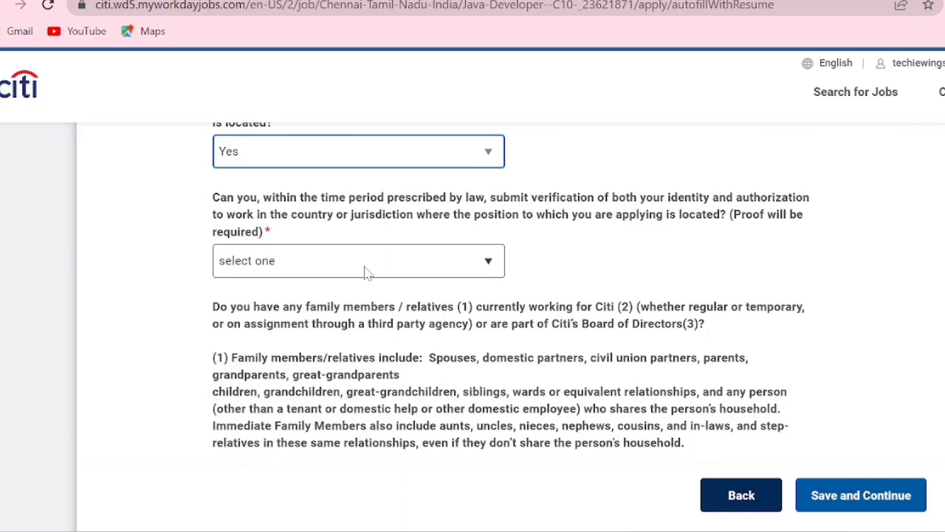
click(365, 272)
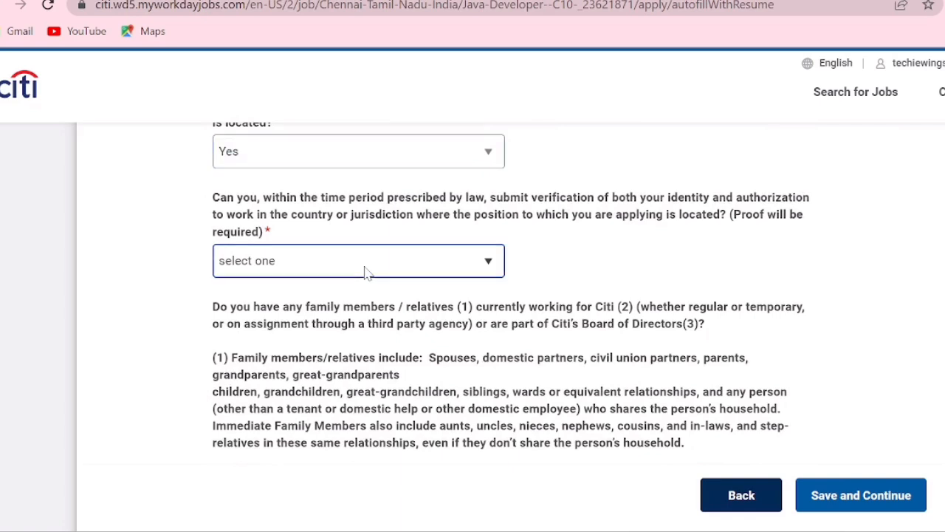
click(312, 314)
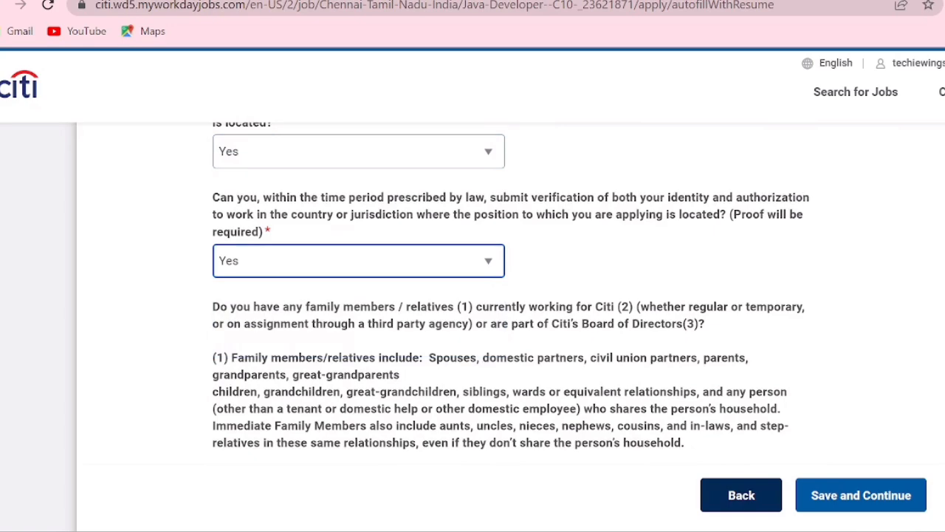
- Answer No to having relatives at Citi or on its Board of Directors, and No to past KPMG LLP partnership or employment
scroll(395, 285, down, 4)
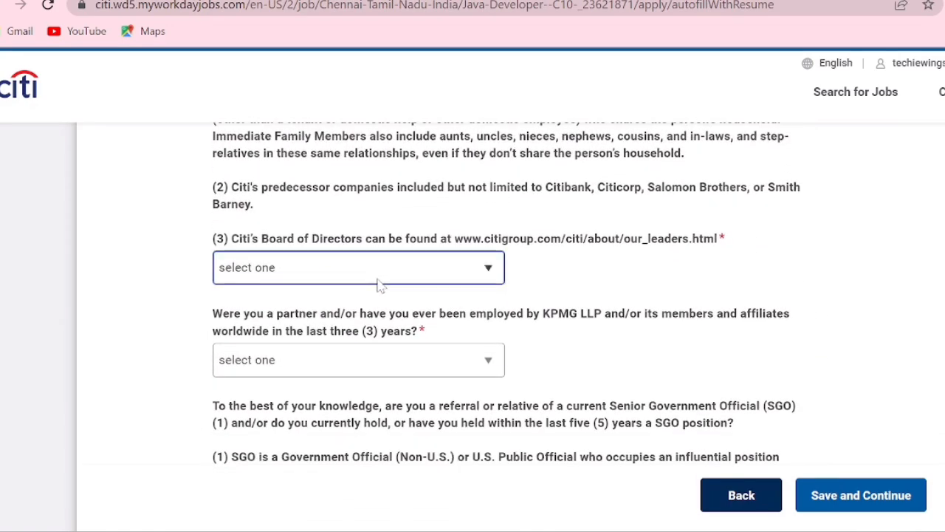
click(377, 279)
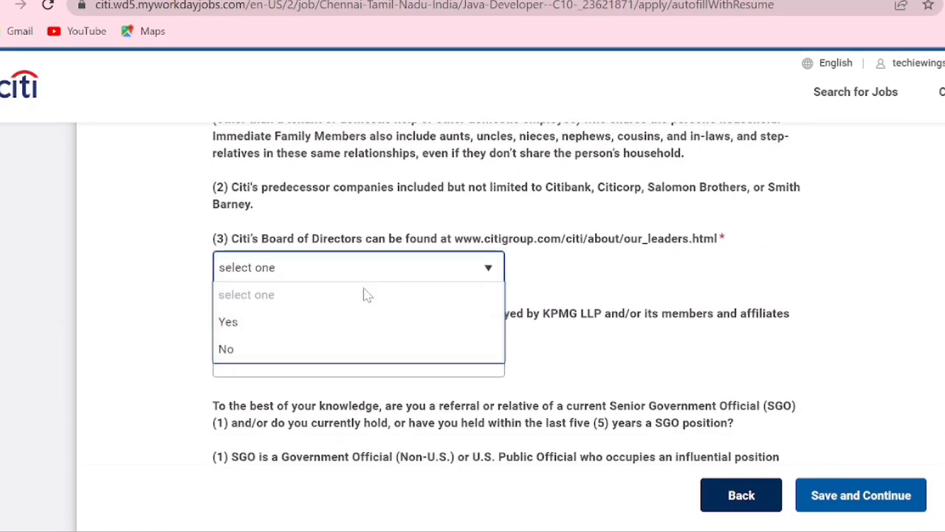
click(302, 353)
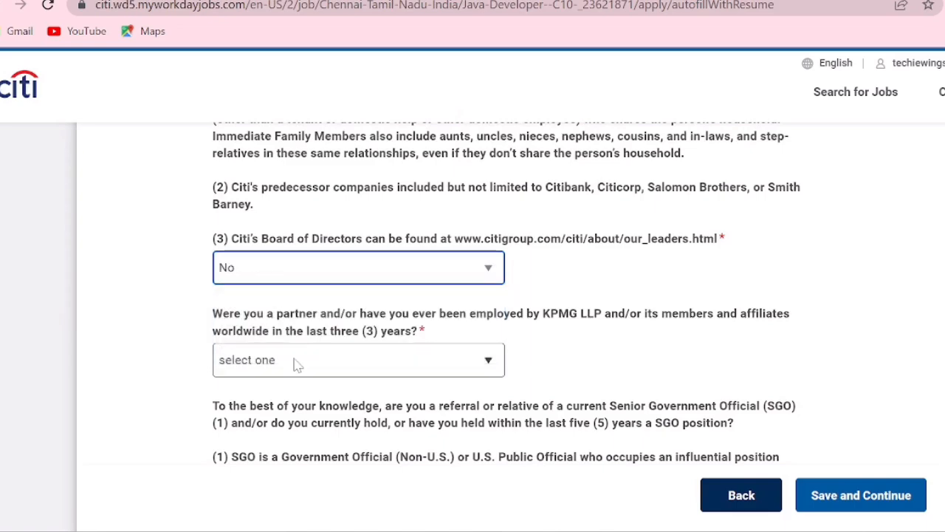
click(296, 362)
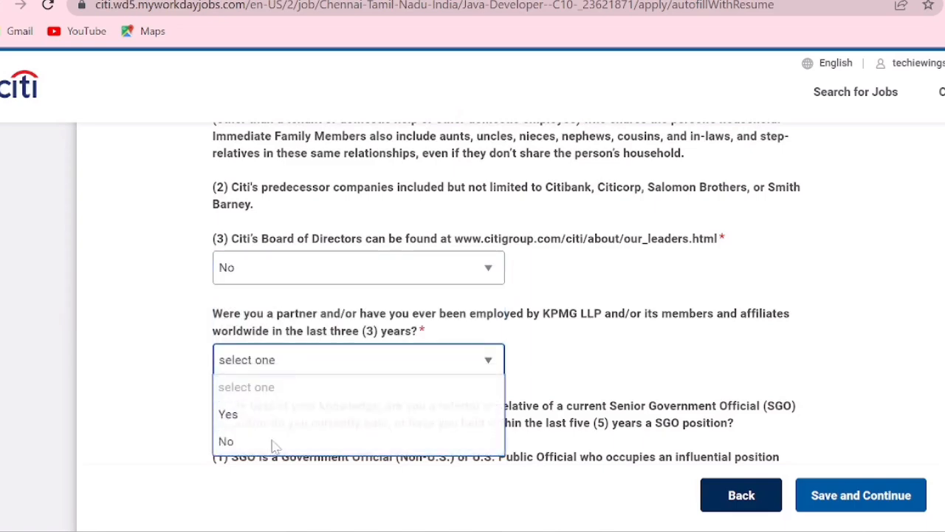
click(272, 442)
- Answer No to the Senior Government Official question and No to being a referral of a Senior Commercial Person
scroll(915, 274, down, 1)
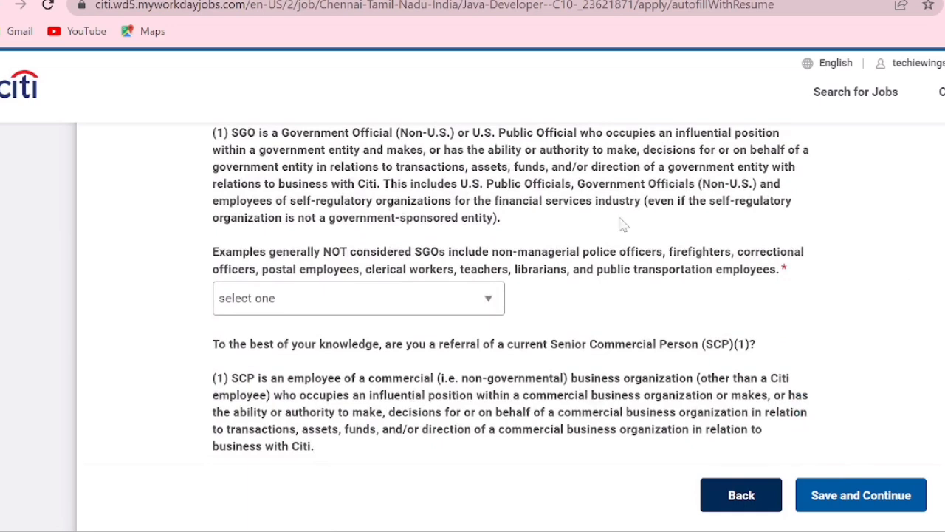
click(318, 299)
click(287, 380)
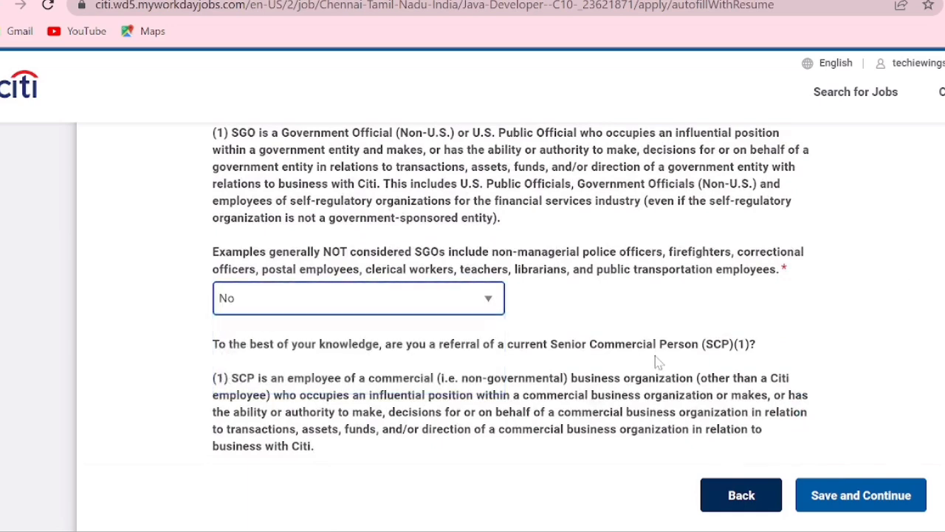
scroll(510, 293, down, 2)
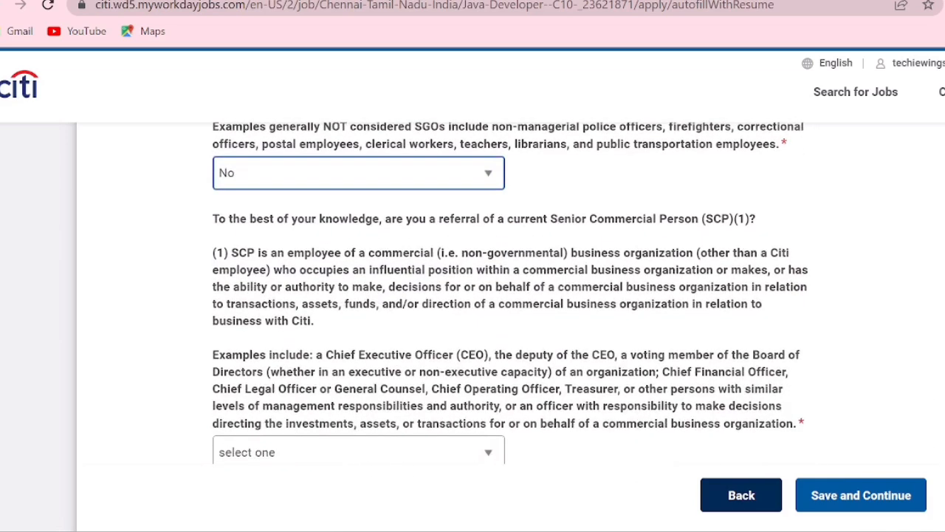
scroll(473, 355, down, 1)
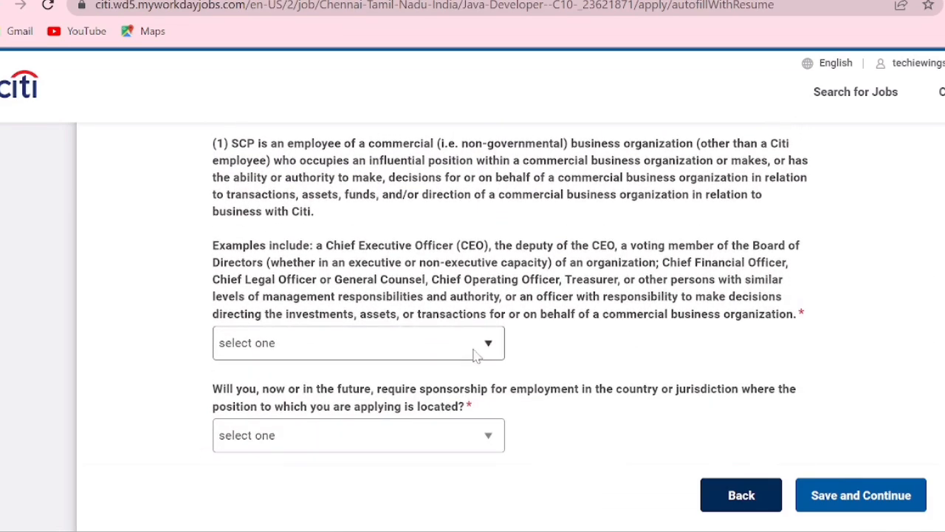
click(448, 345)
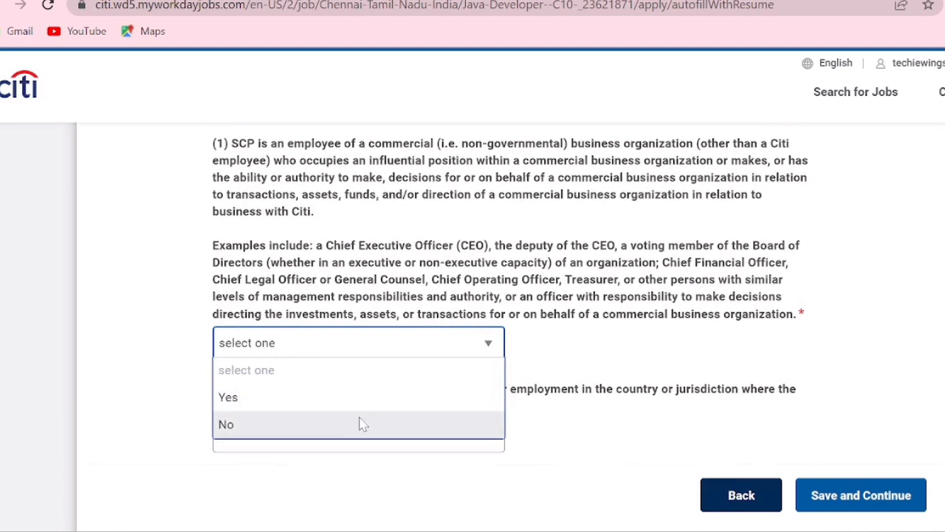
click(336, 433)
- Answer No to requiring employment sponsorship, then save and continue to the second set of application questions
click(322, 438)
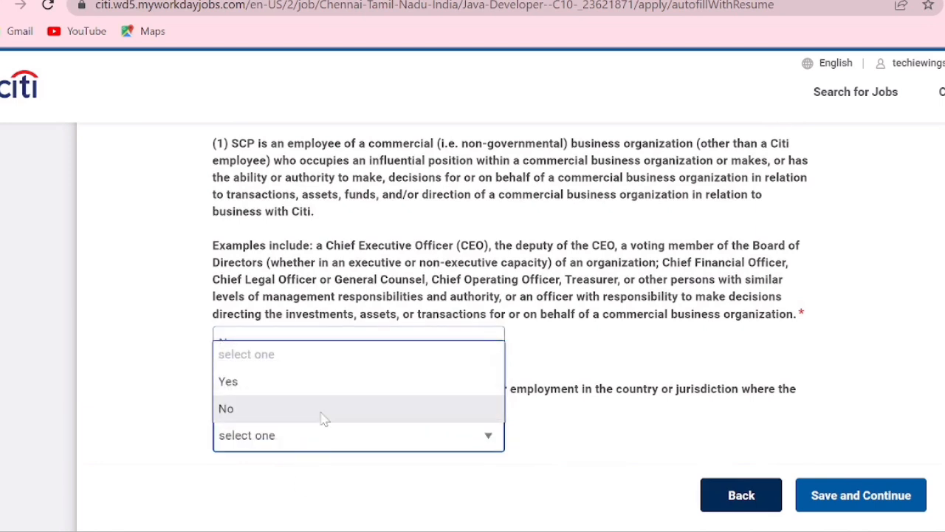
click(322, 416)
scroll(473, 295, down, 3)
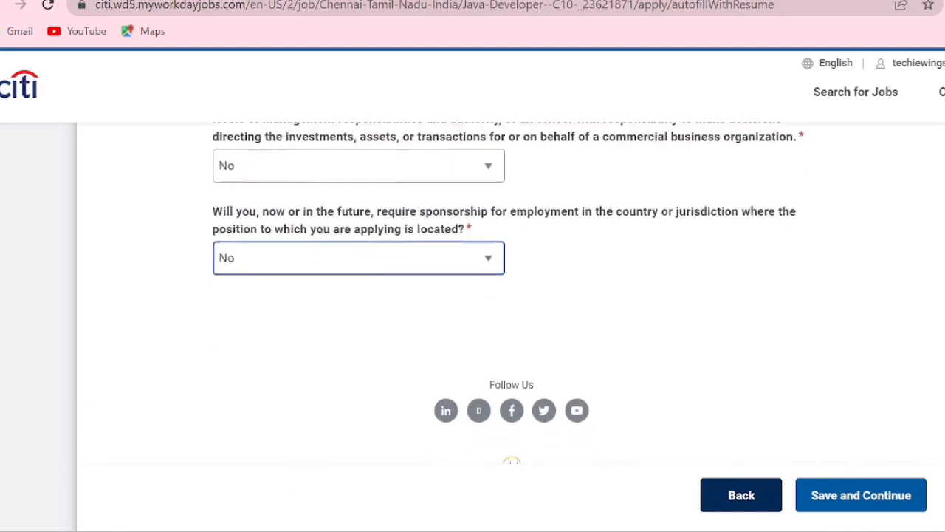
click(884, 502)
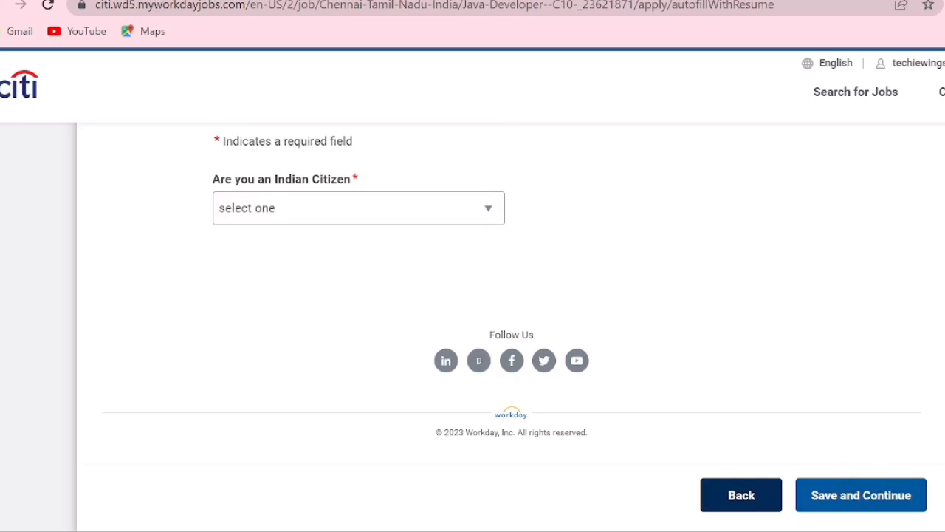
- Answer Yes to being an Indian citizen, then save and continue to the voluntary disclosures
scroll(511, 295, up, 4)
scroll(511, 295, down, 2)
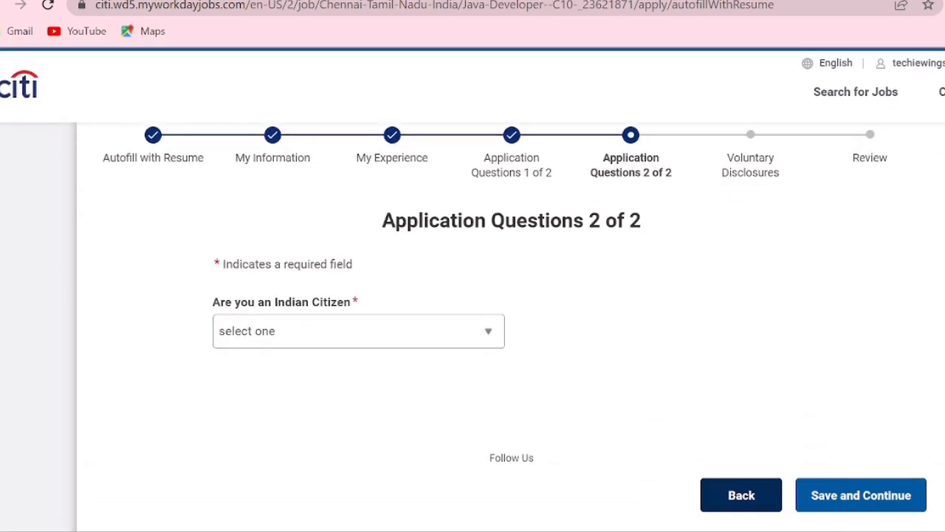
click(430, 330)
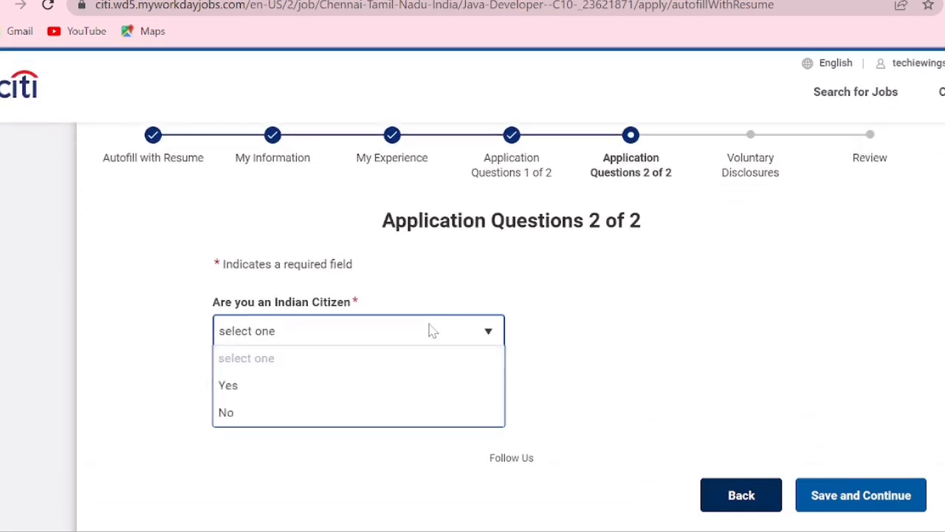
click(336, 384)
click(834, 489)
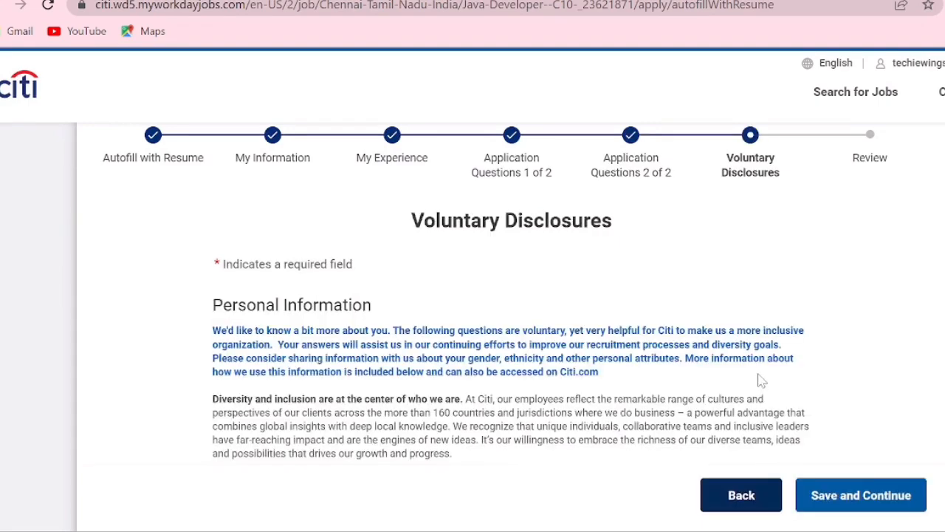
- Set the gender in the voluntary disclosures to Female
scroll(473, 296, down, 10)
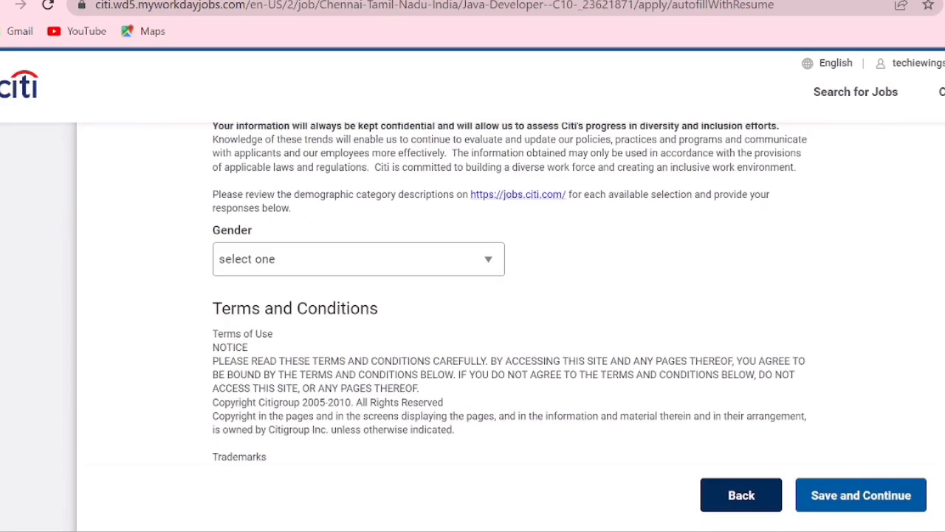
click(385, 259)
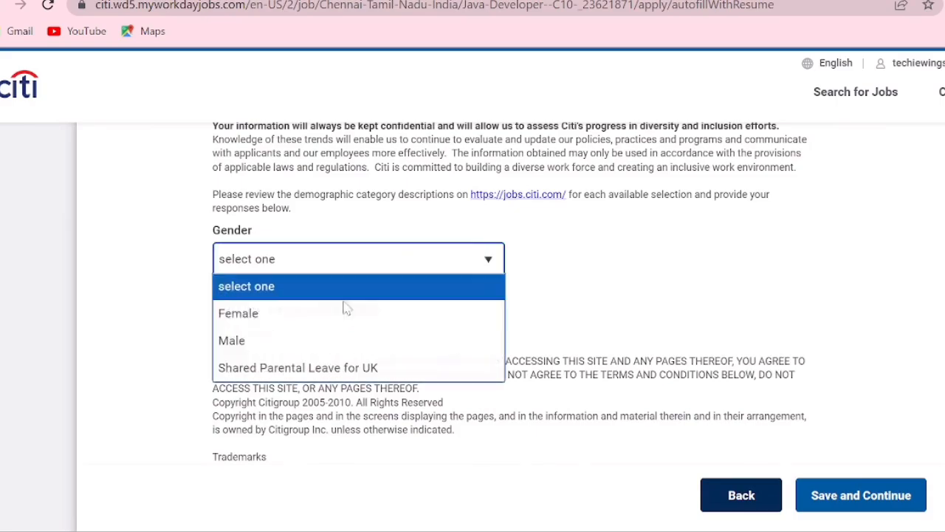
click(316, 318)
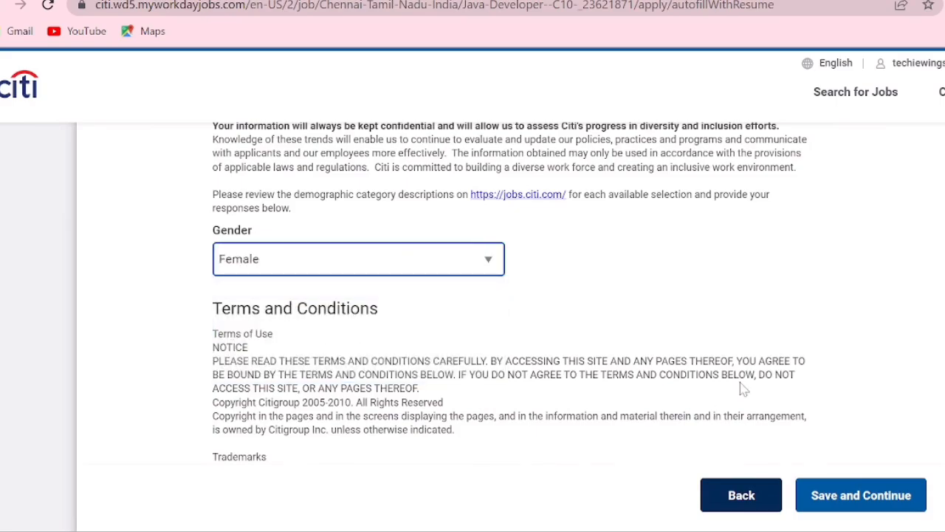
- Consent to the terms and conditions, then save and continue to the application review
scroll(511, 296, down, 15)
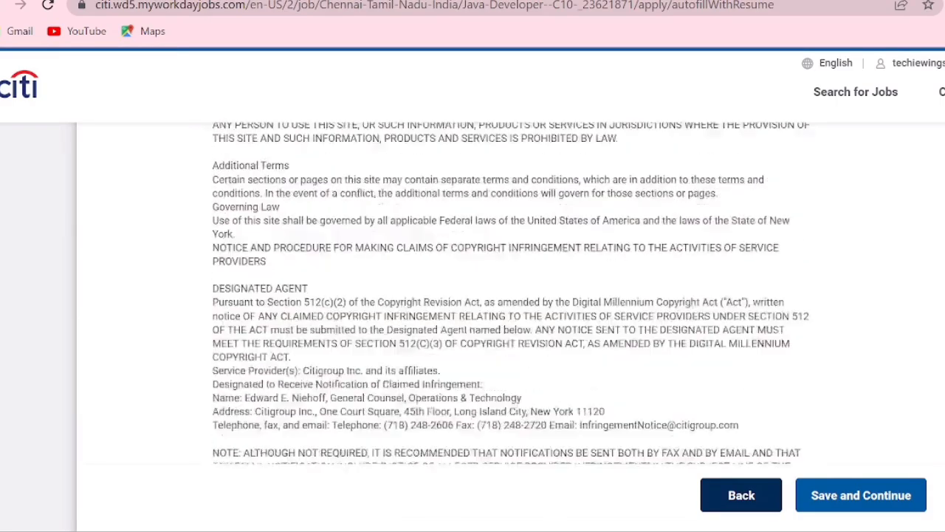
scroll(424, 390, down, 1)
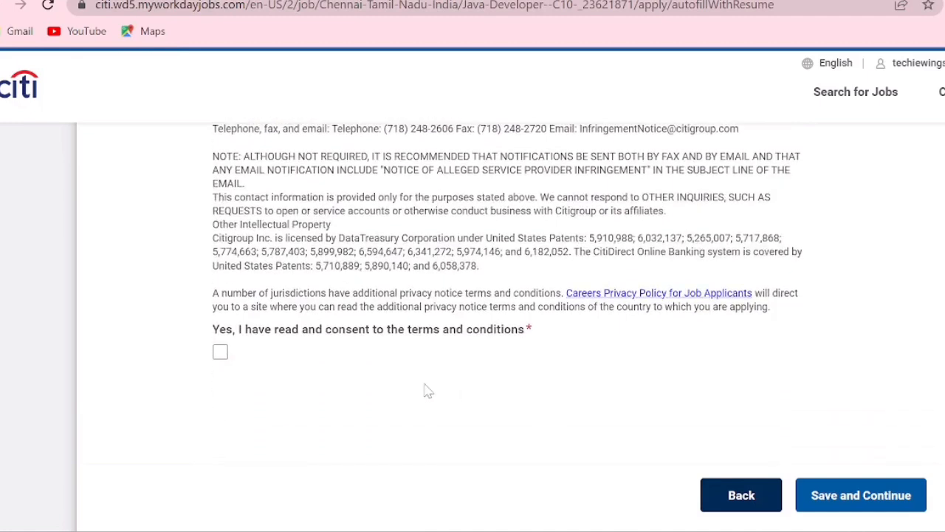
click(221, 352)
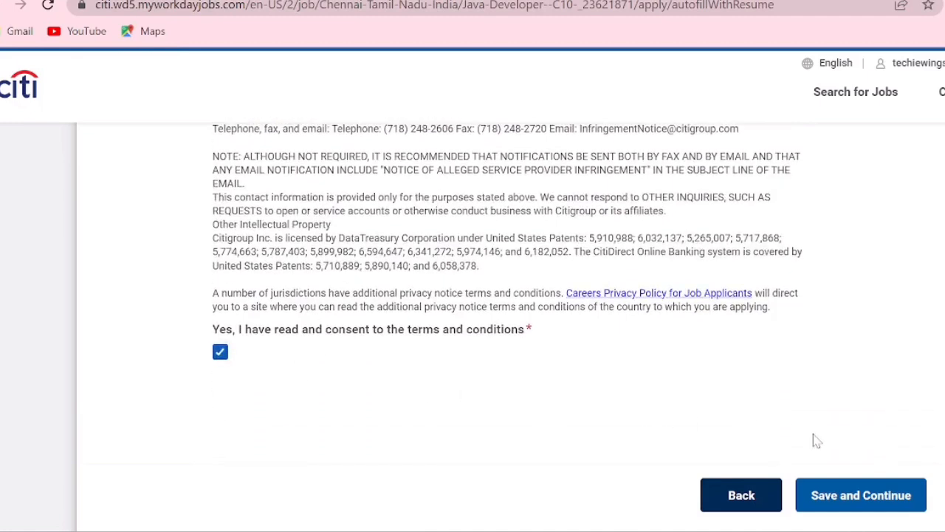
click(851, 496)
- Review the education, language, resume and question answers in the application summary, then submit the application
scroll(509, 310, down, 10)
scroll(510, 310, down, 6)
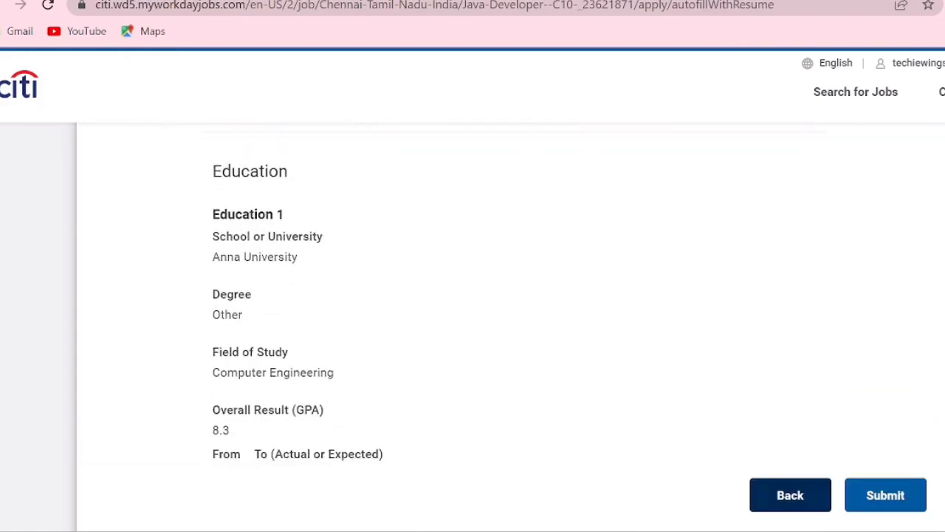
scroll(510, 310, up, 10)
scroll(510, 311, down, 10)
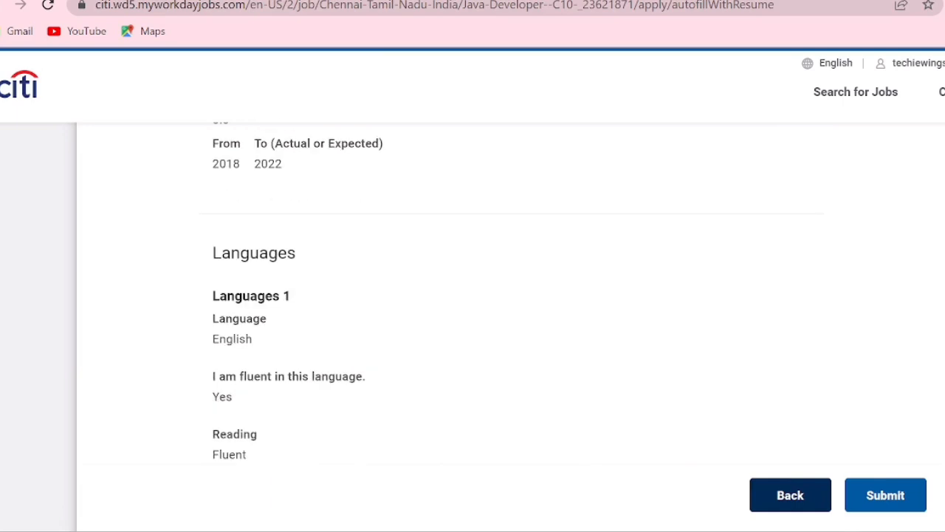
scroll(510, 311, down, 10)
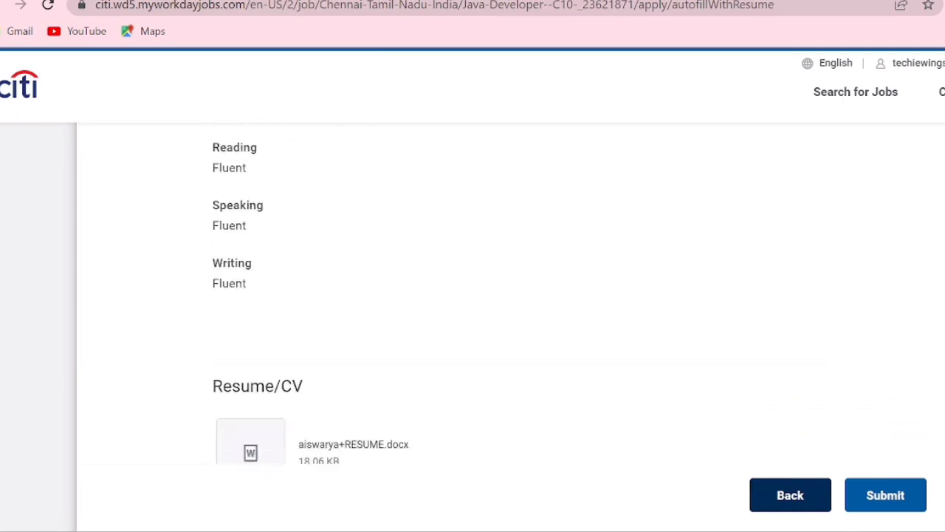
scroll(510, 310, down, 10)
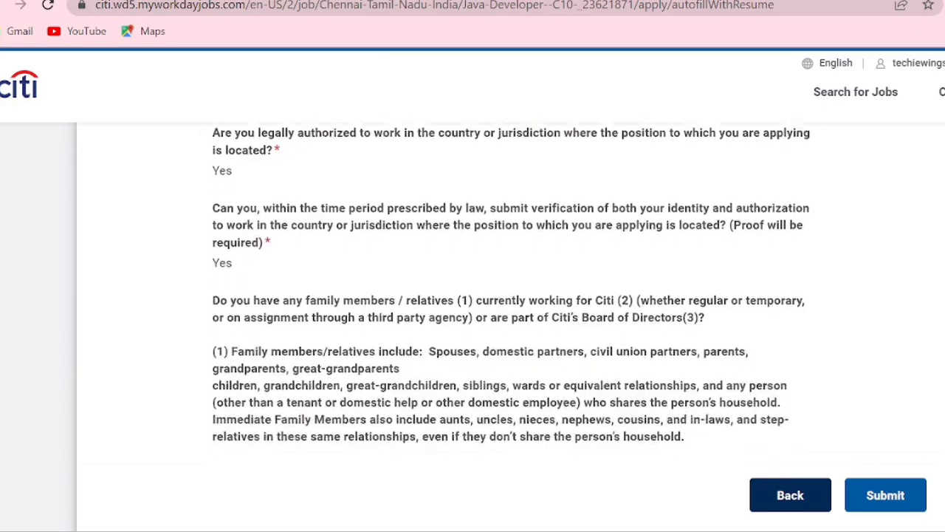
scroll(510, 310, down, 10)
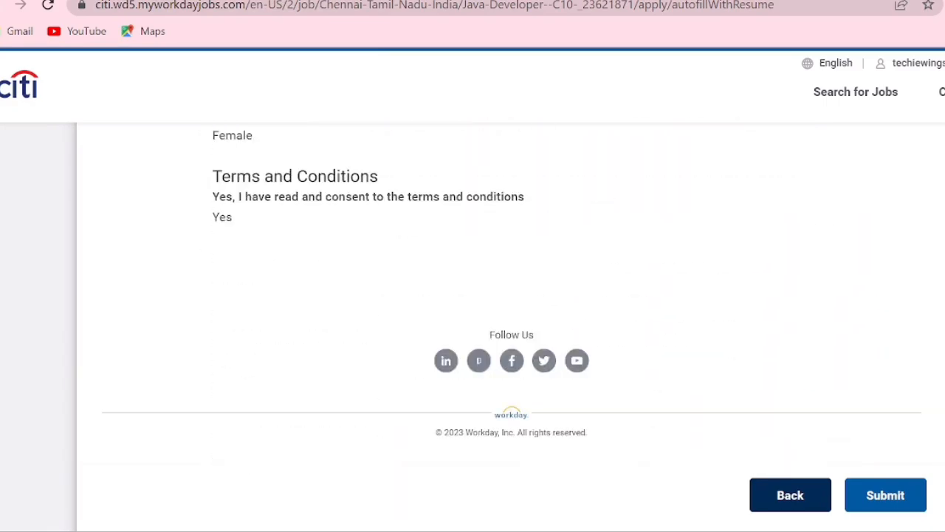
click(882, 498)
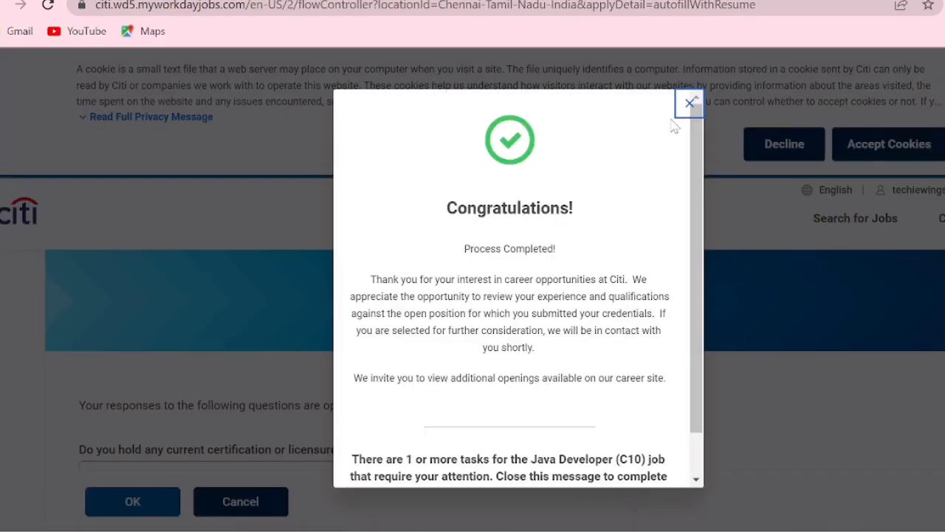
- Close the completion message and submit the optional certification and expected salary questions with both answers left blank
drag(693, 179, 690, 100)
click(690, 102)
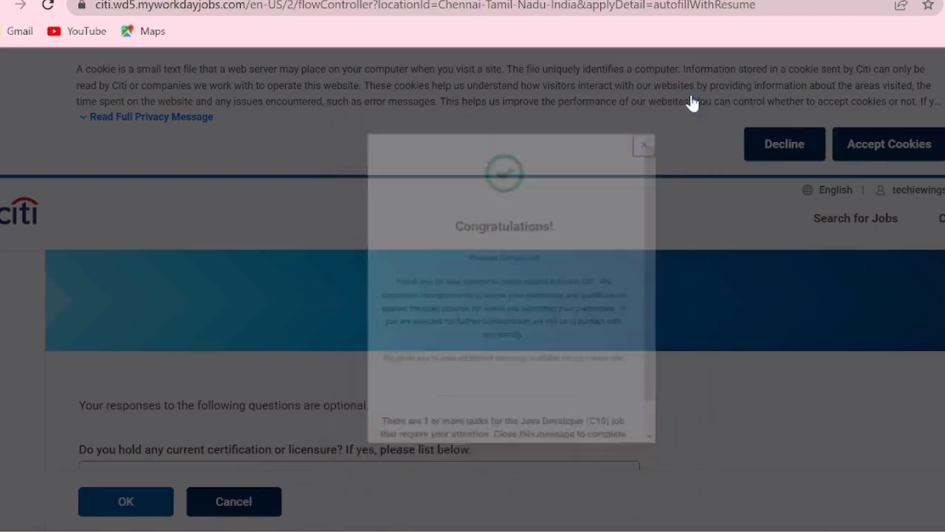
scroll(473, 295, down, 3)
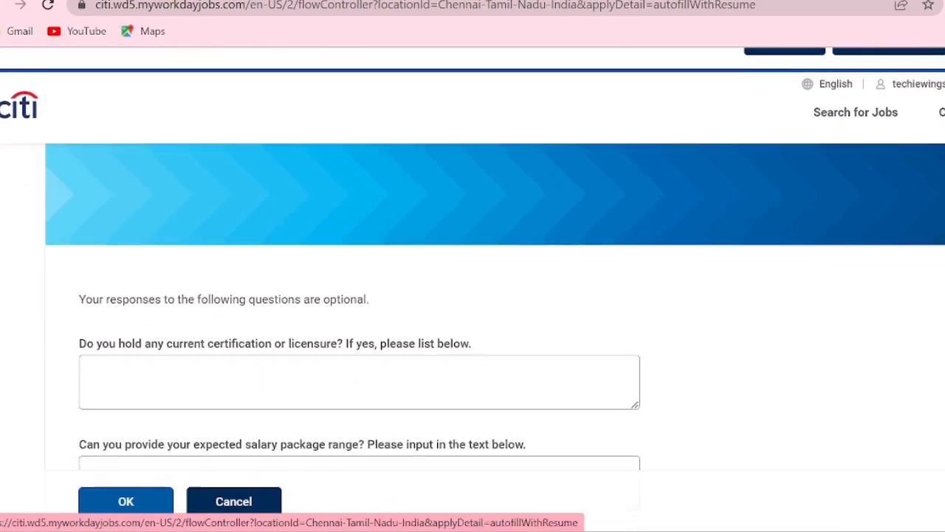
scroll(472, 296, down, 2)
scroll(472, 295, up, 1)
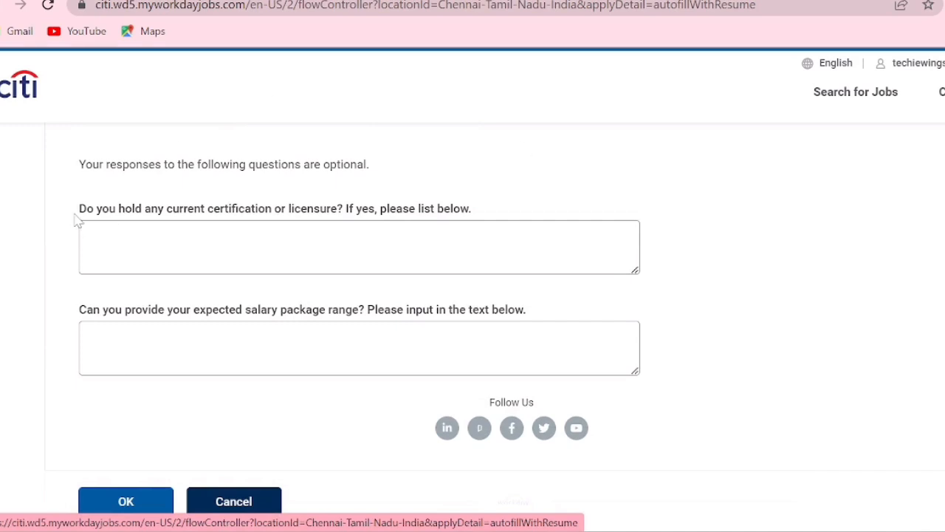
drag(75, 218, 105, 216)
click(133, 502)
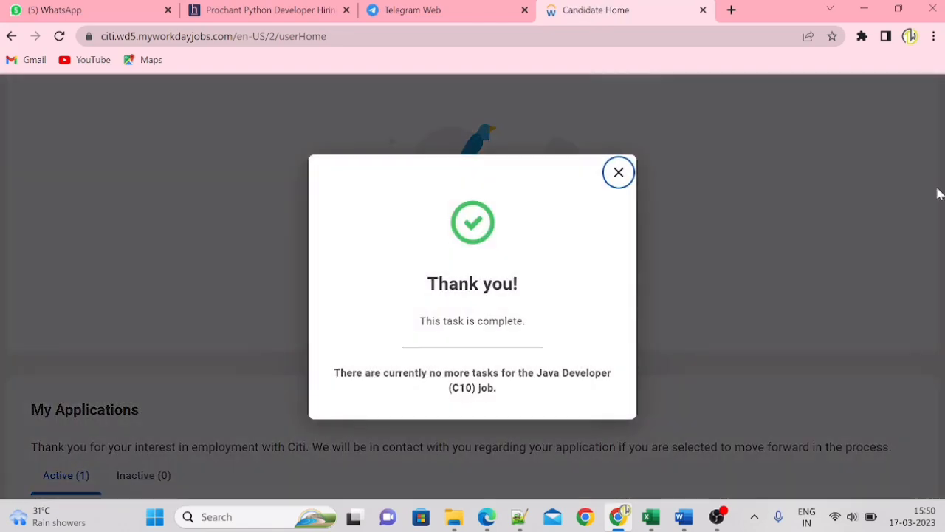
- Check the Java Developer (C10) application's status and the similar jobs on the candidate home page, then return to its beginning
click(629, 174)
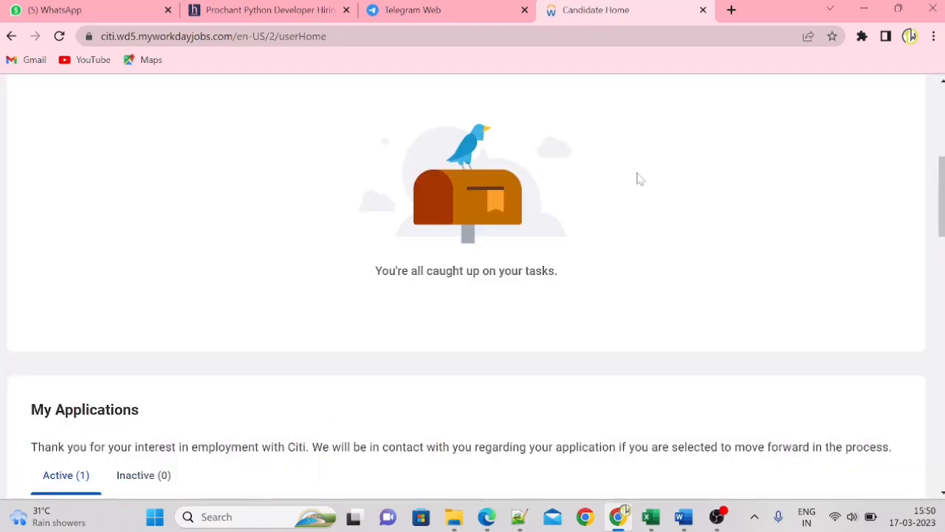
scroll(940, 222, down, 3)
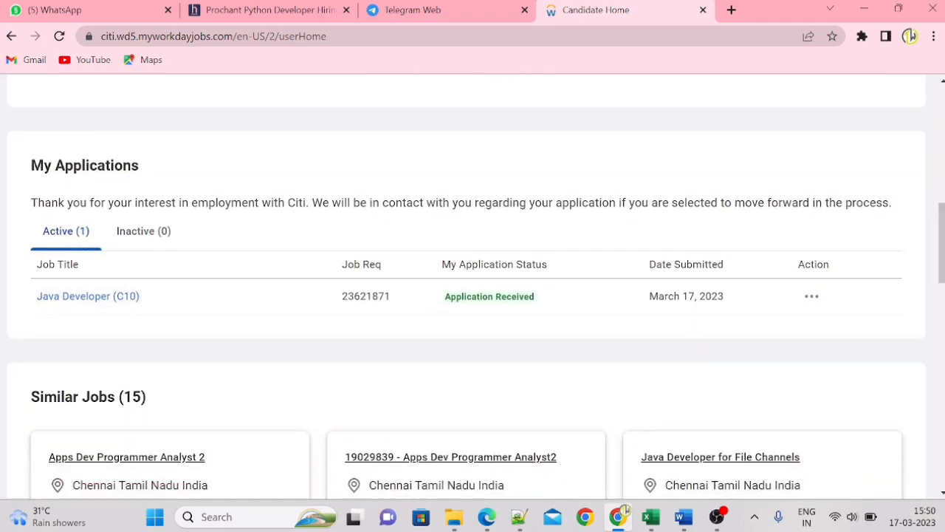
scroll(942, 281, down, 3)
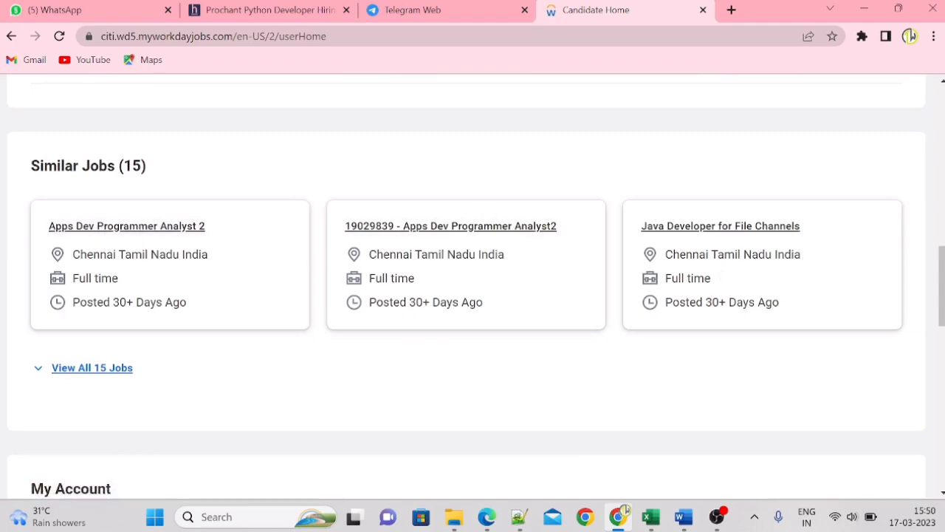
drag(940, 284, 934, 89)
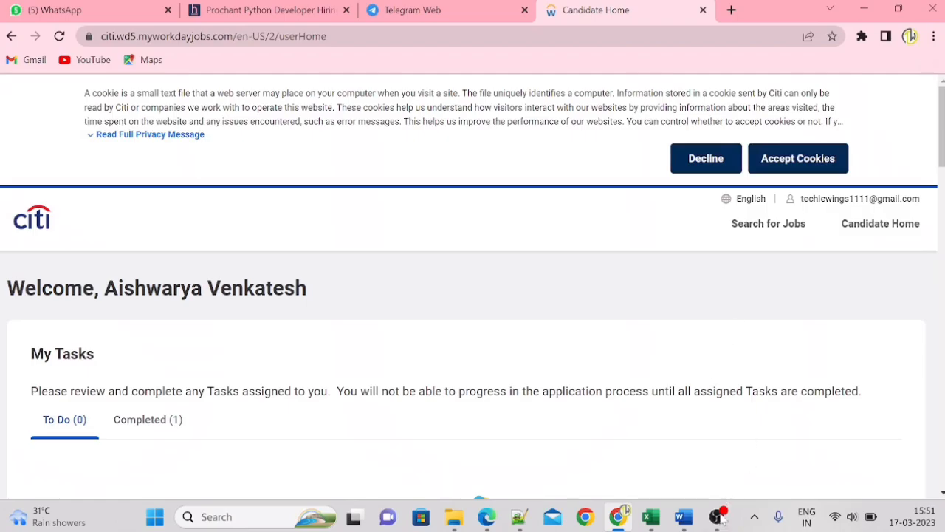